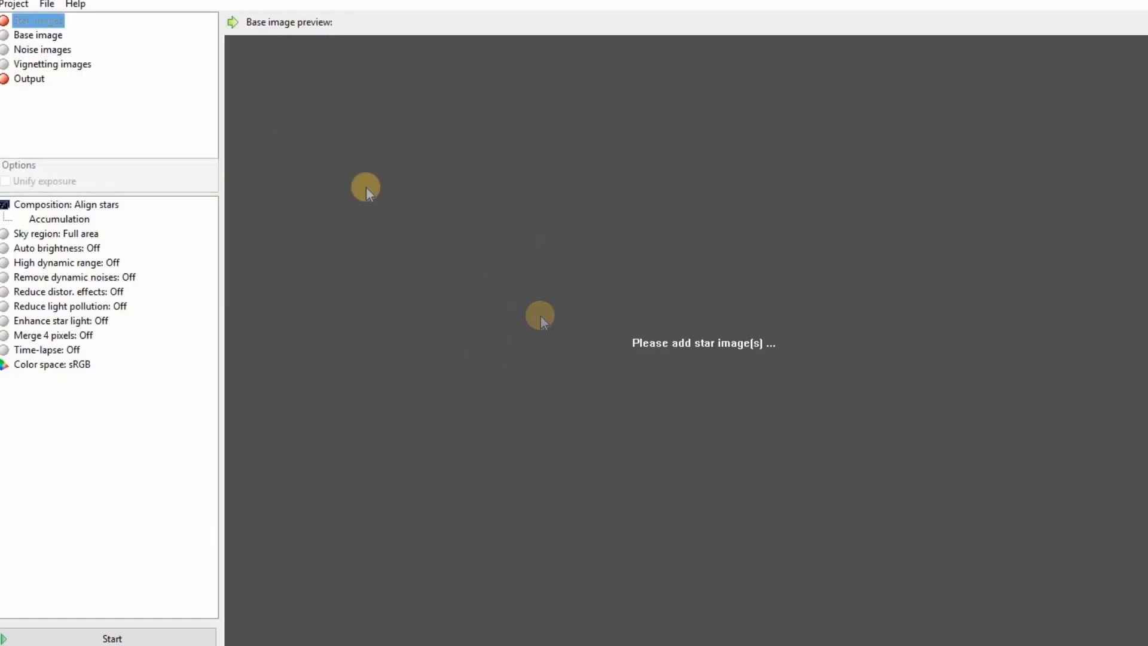
Step: Load every Orion frame, DSC_2474 onward (224 files), as Sequator's star images
double_click(40, 26)
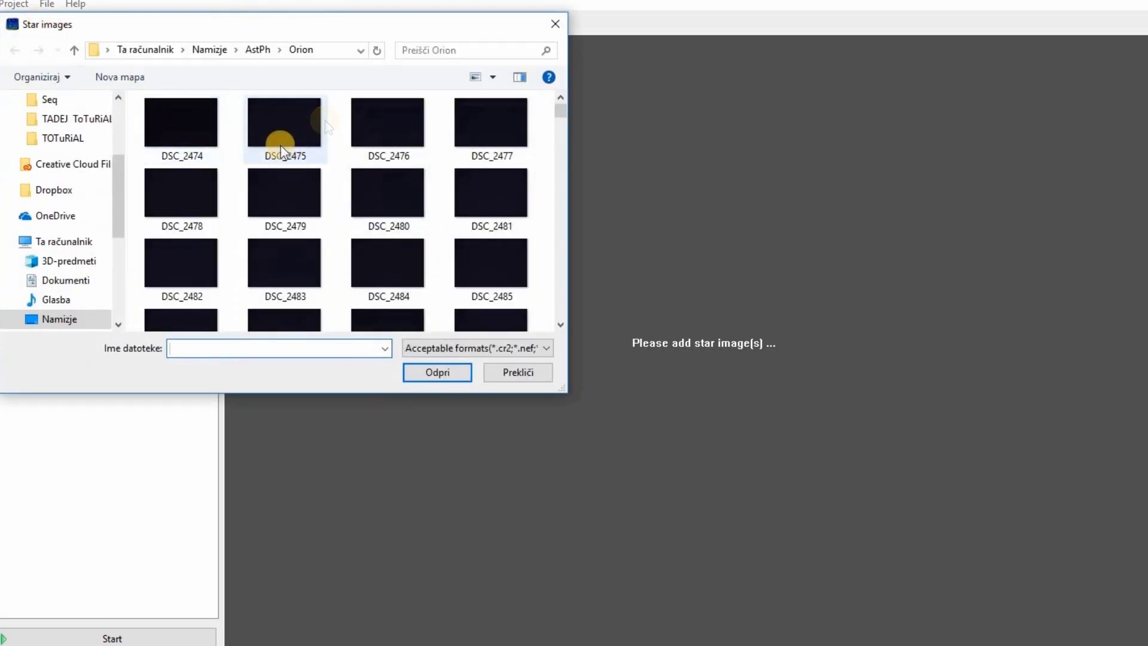
mouse_move(276, 149)
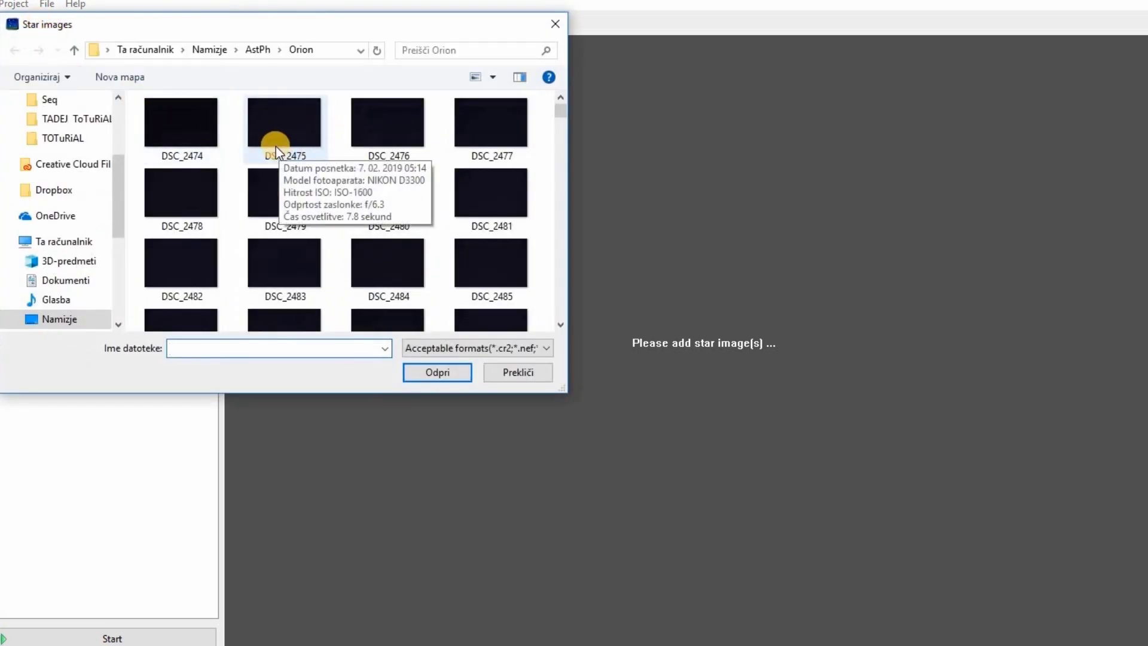
click(191, 130)
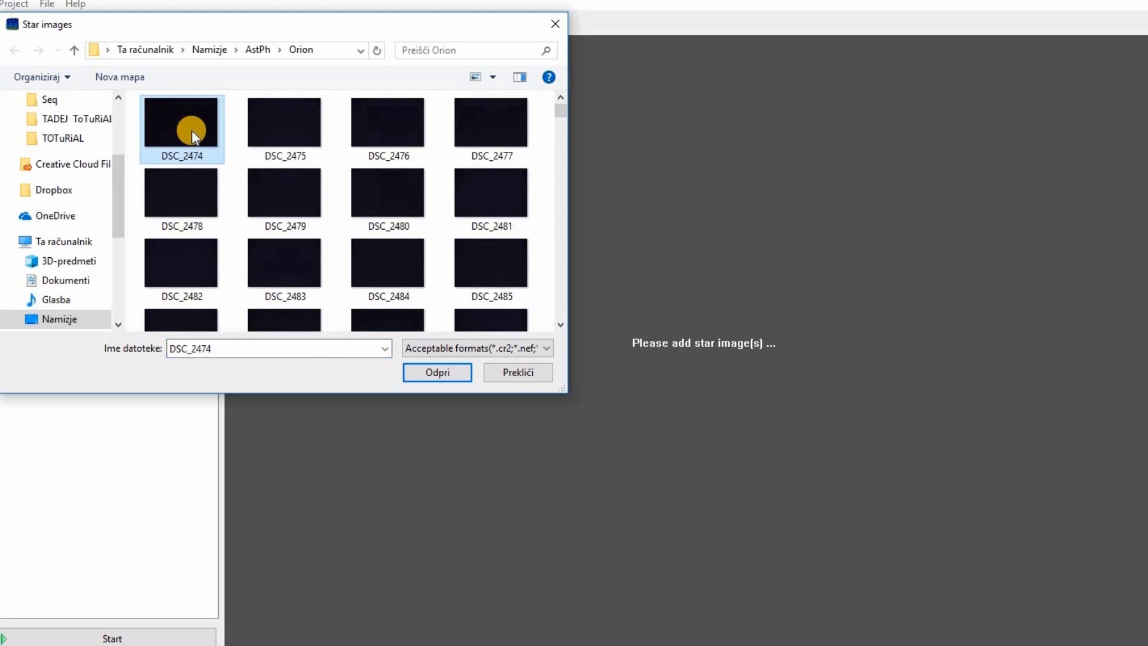
key(ctrl+a)
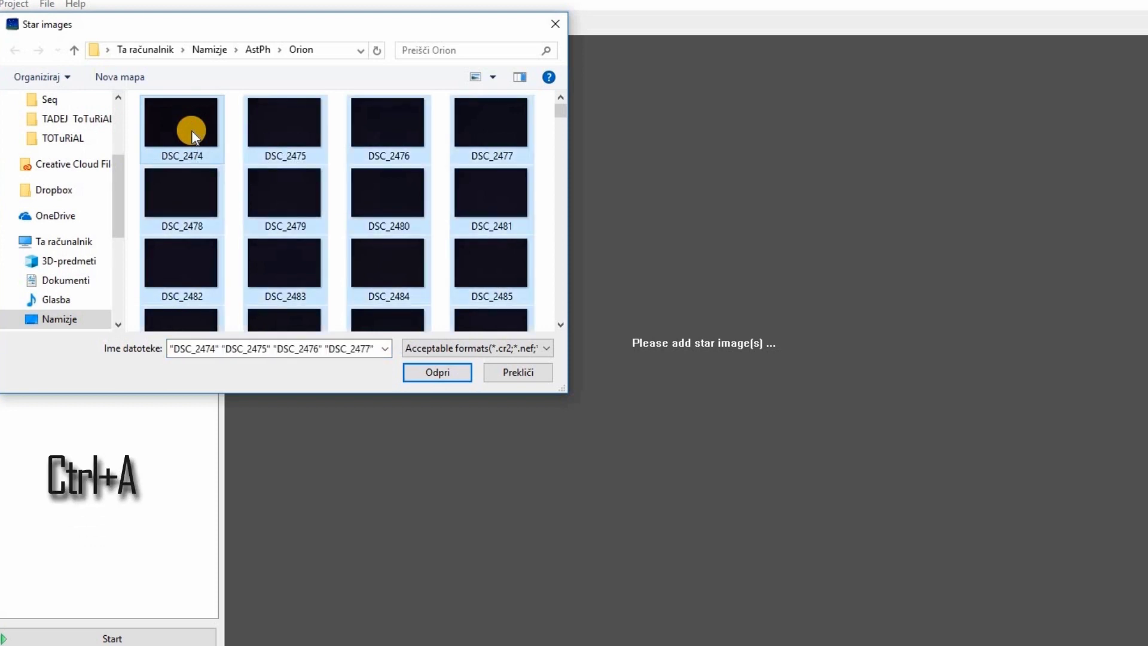
click(428, 372)
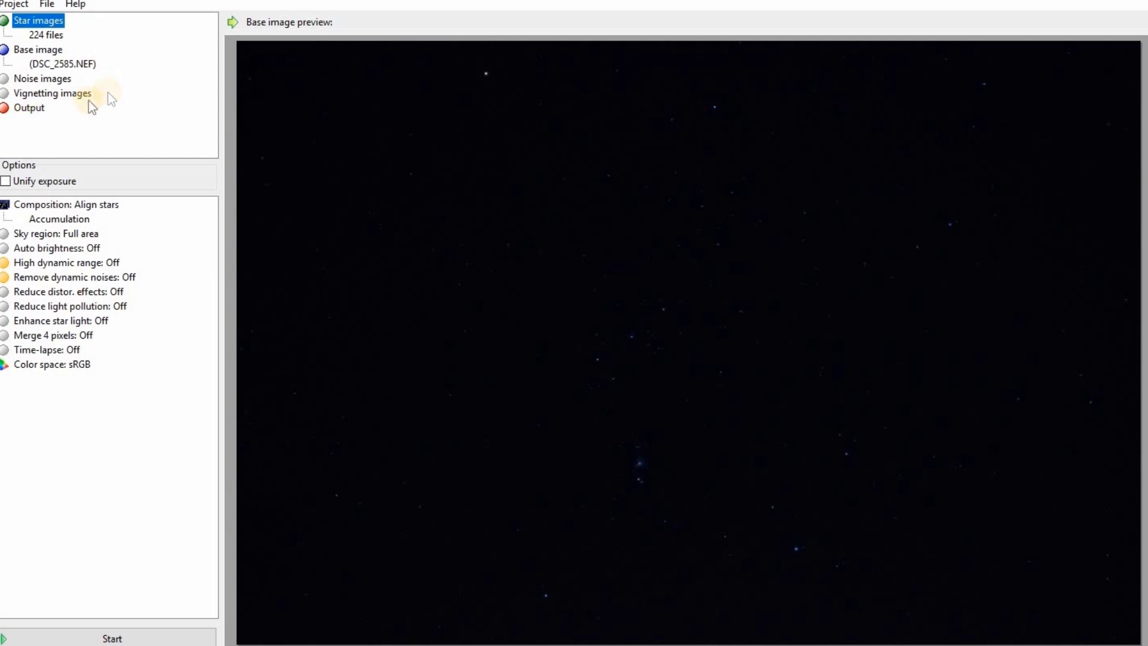
click(36, 109)
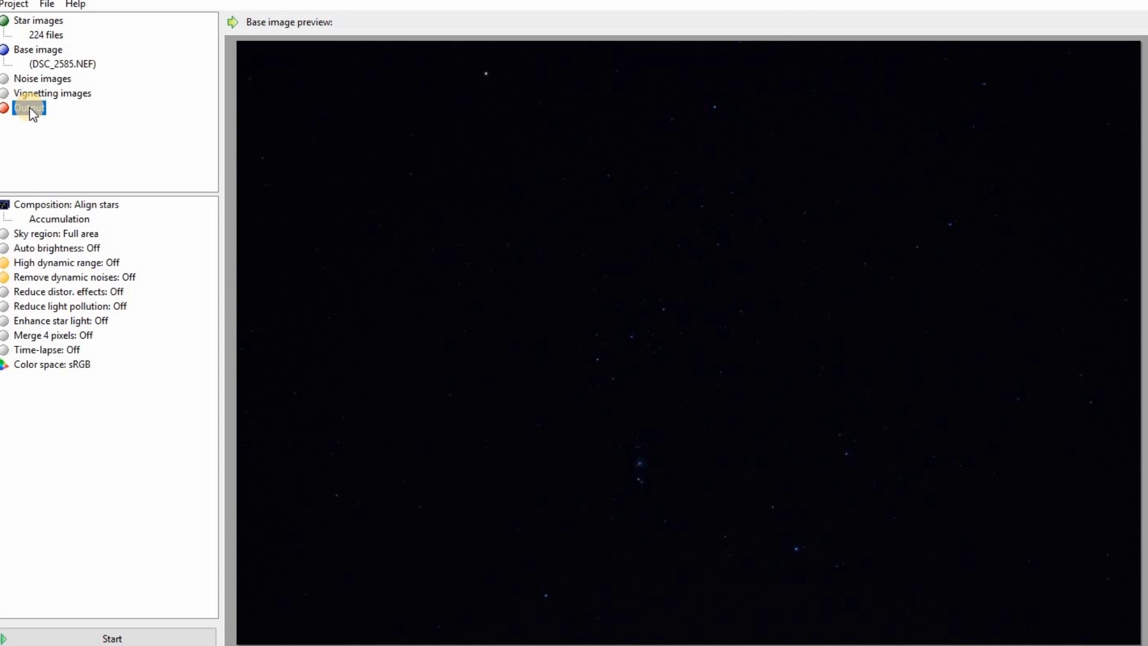
Step: Create a new folder inside Orion and set the stacked output to MasterF.tif there
double_click(30, 109)
key(ctrl+shift+n)
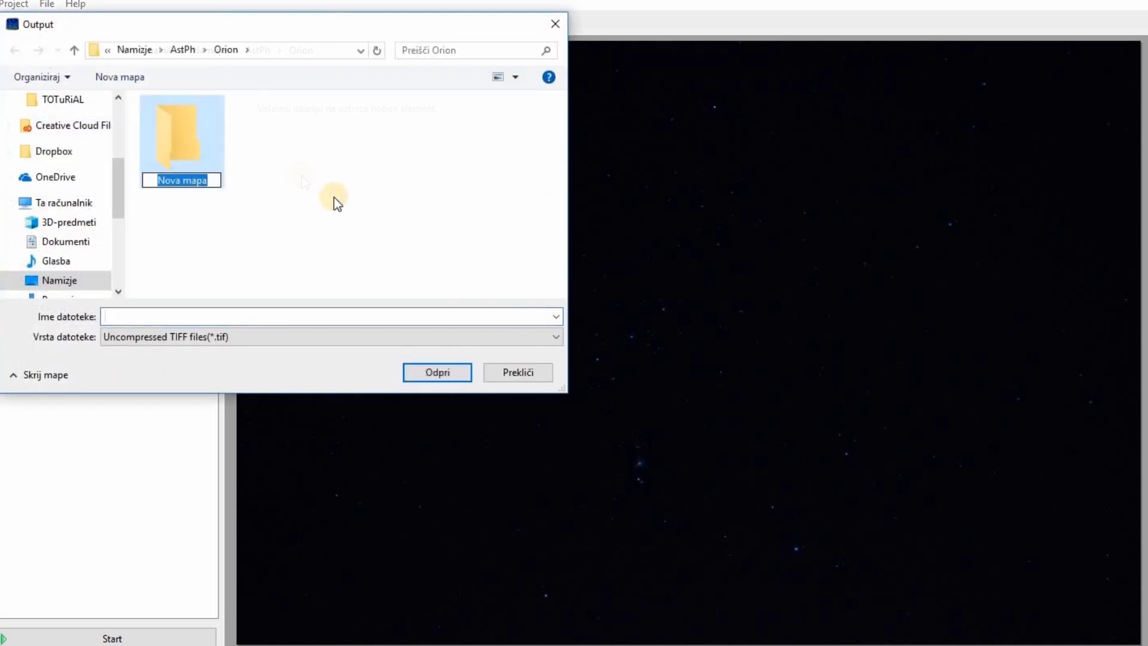
key(Return)
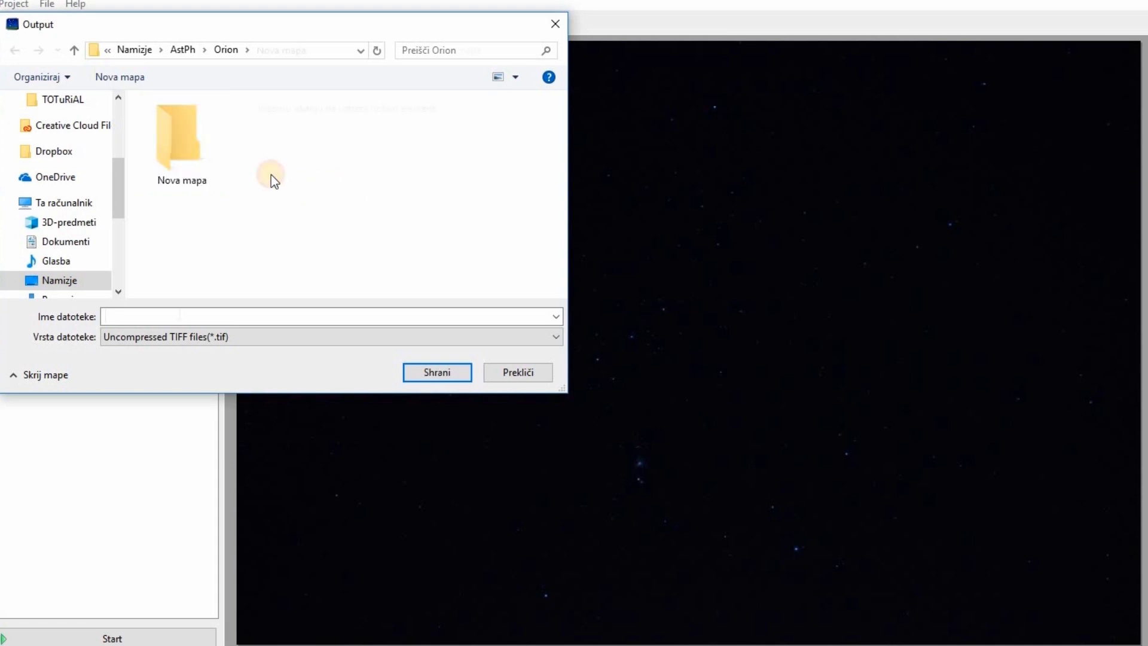
key(Return)
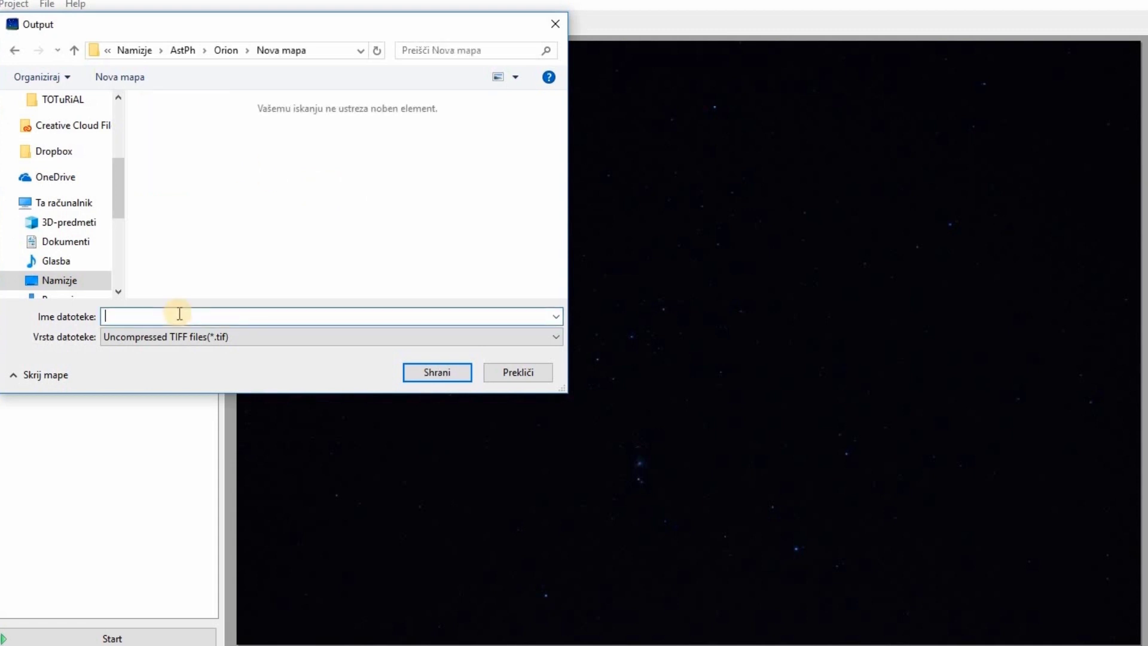
text(M)
key(BackSpace)
text(MasterF)
click(442, 371)
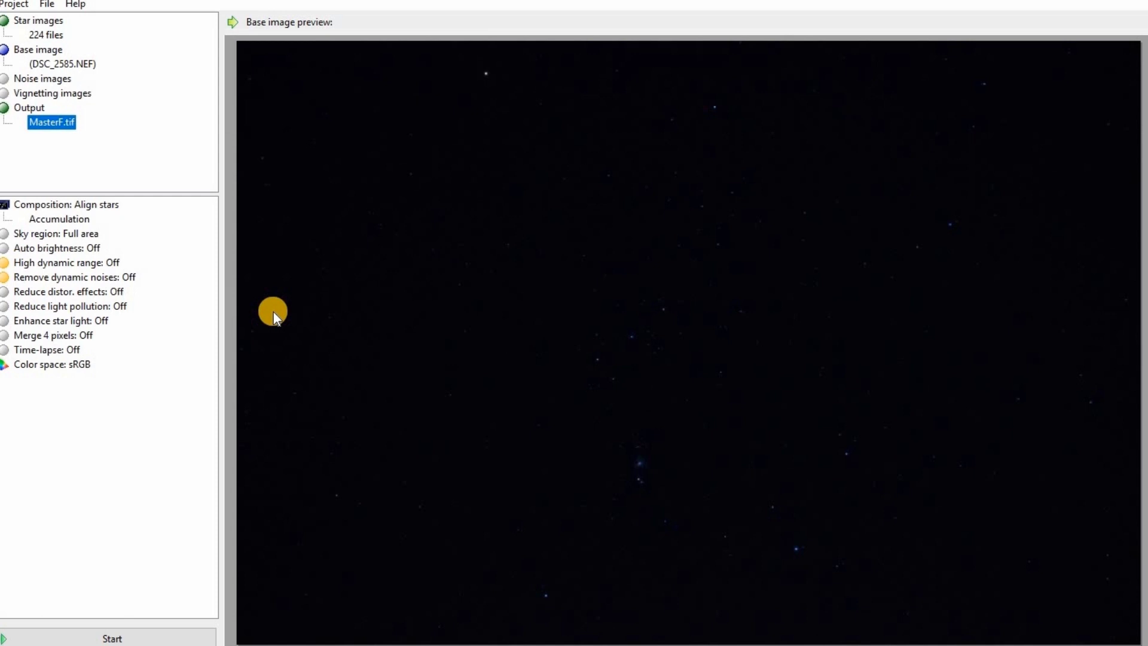
Step: Switch High dynamic range to On and start stacking the 224 frames
double_click(74, 263)
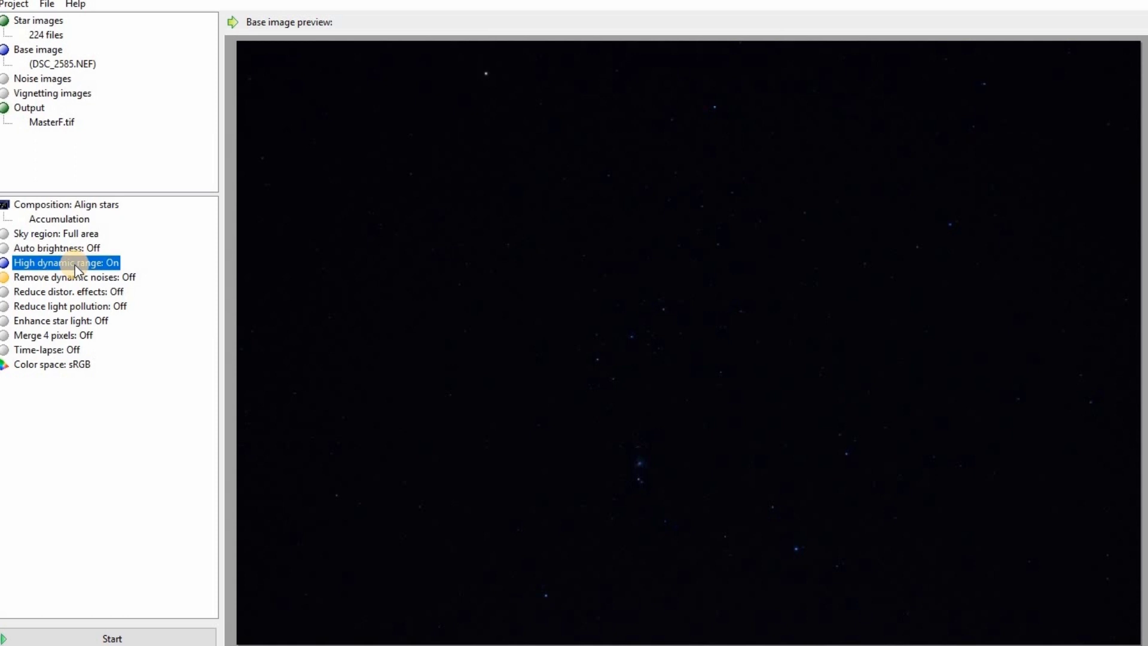
click(99, 636)
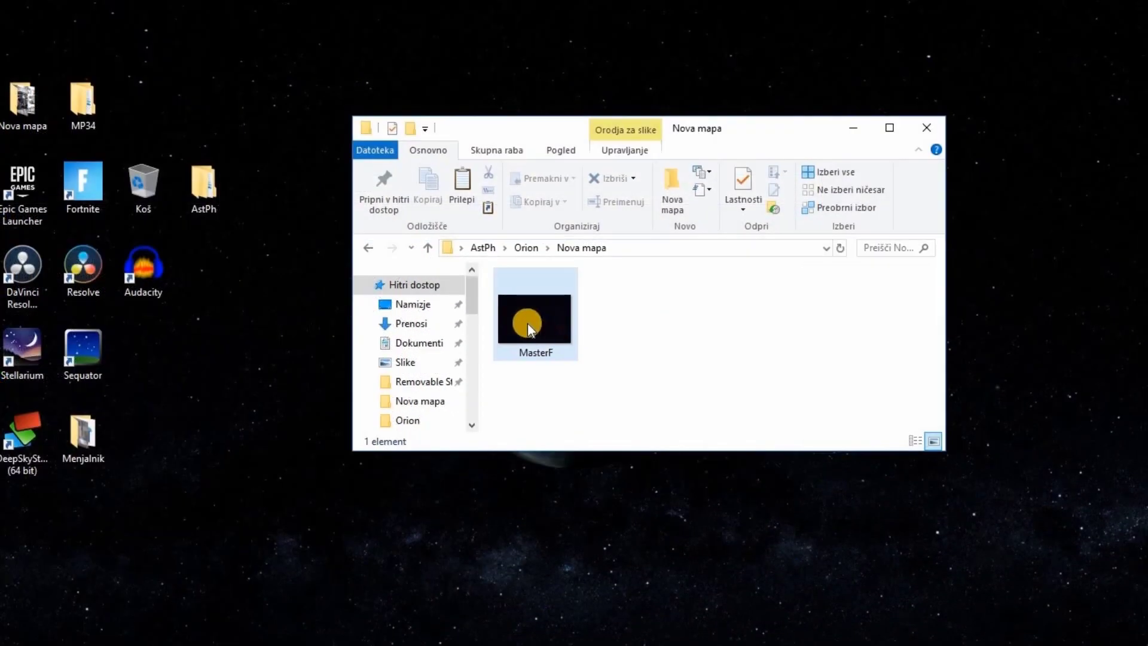
Step: Open MasterF.tif and apply a steep Curves adjustment lifting the shadows to reveal the sky
drag(527, 322, 412, 48)
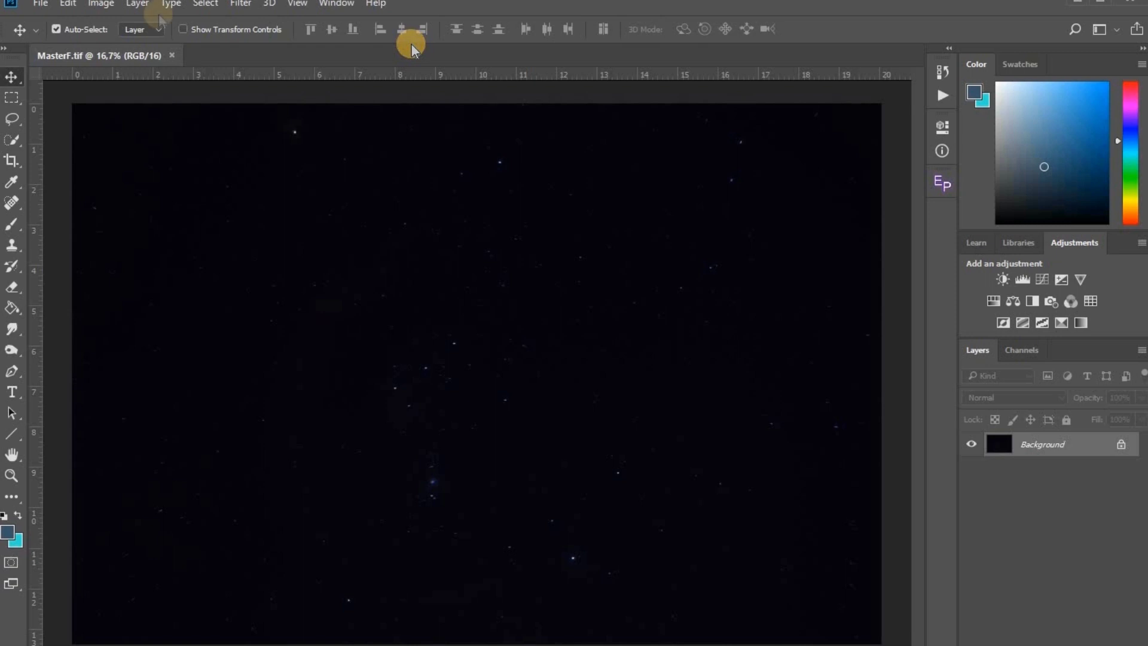
click(96, 7)
mouse_move(175, 42)
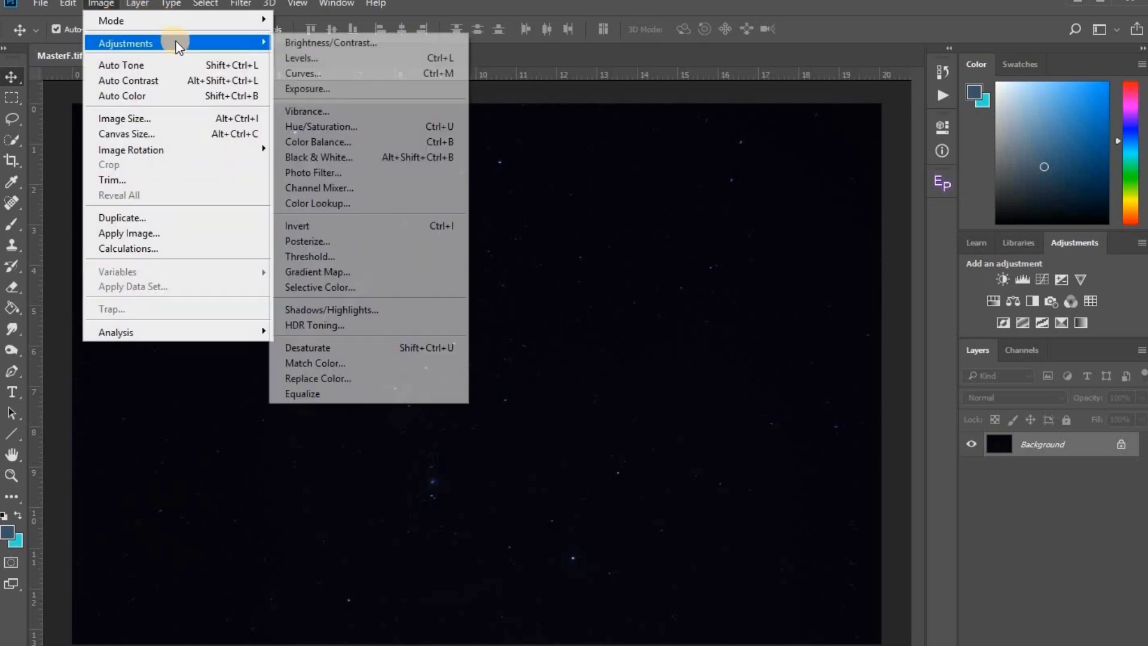
click(312, 70)
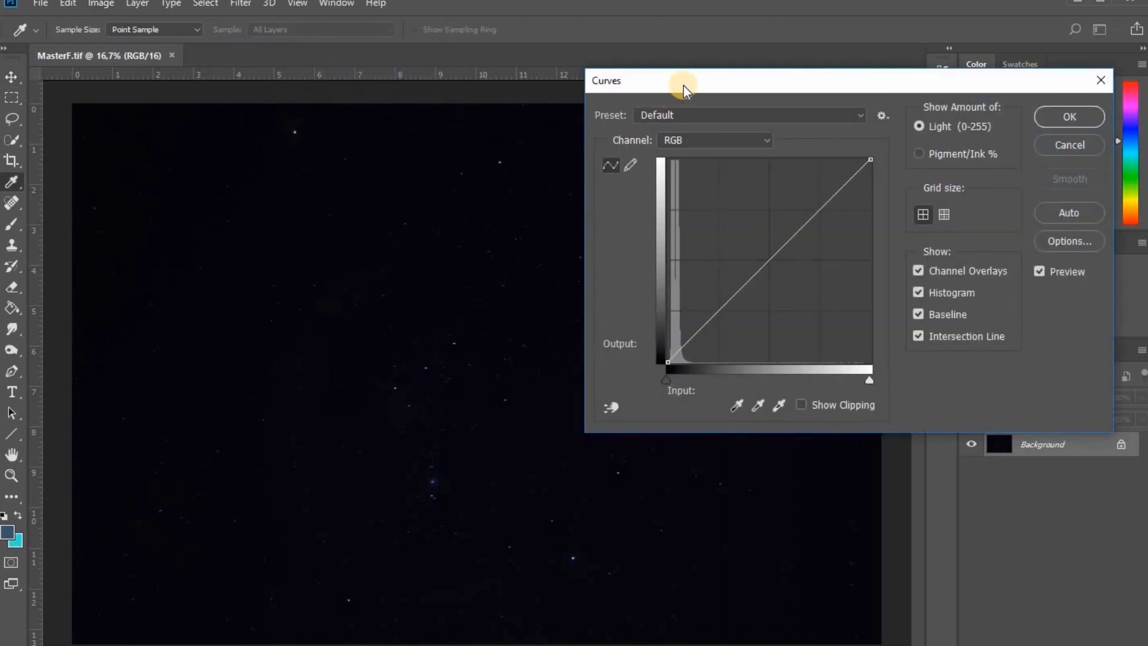
drag(713, 316, 677, 302)
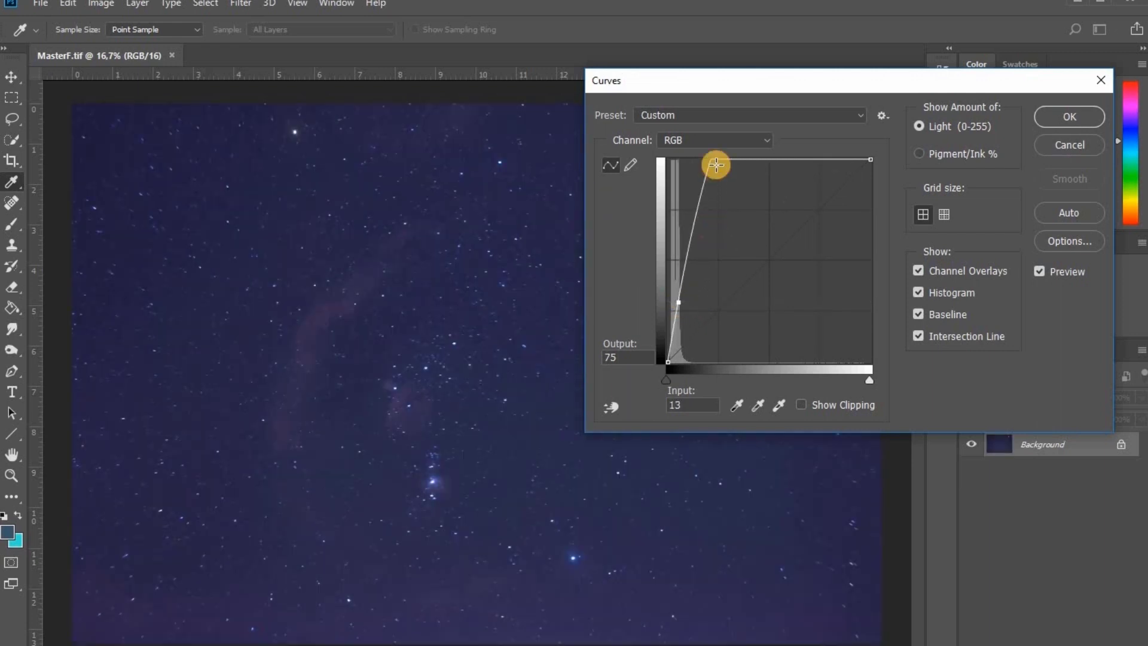
drag(715, 164, 734, 184)
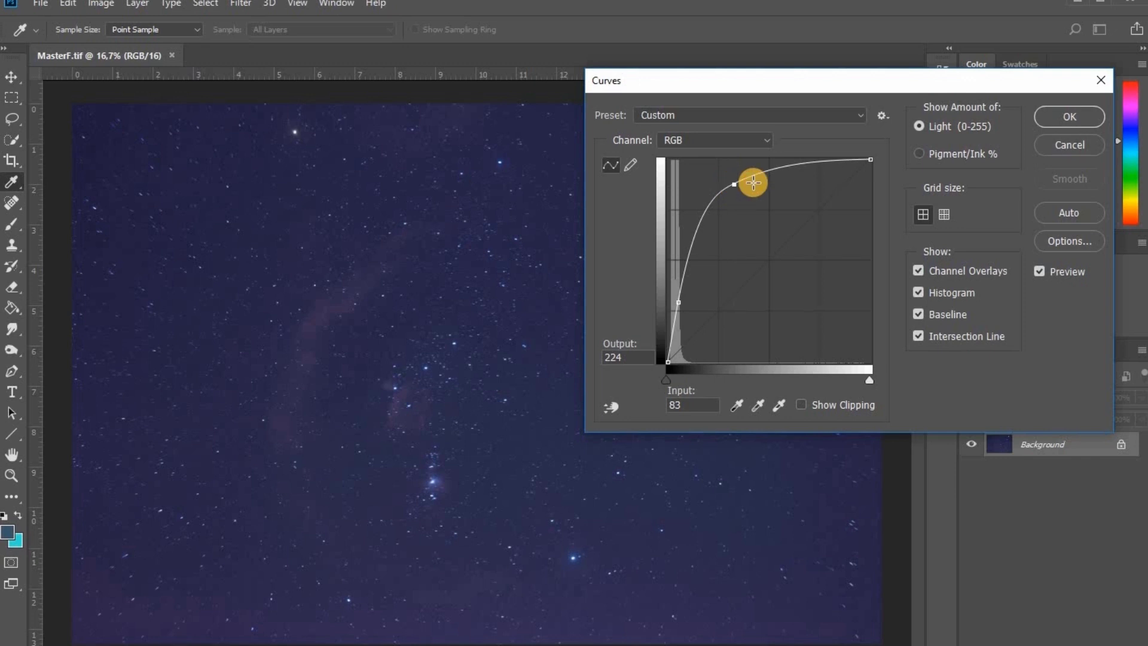
click(1070, 117)
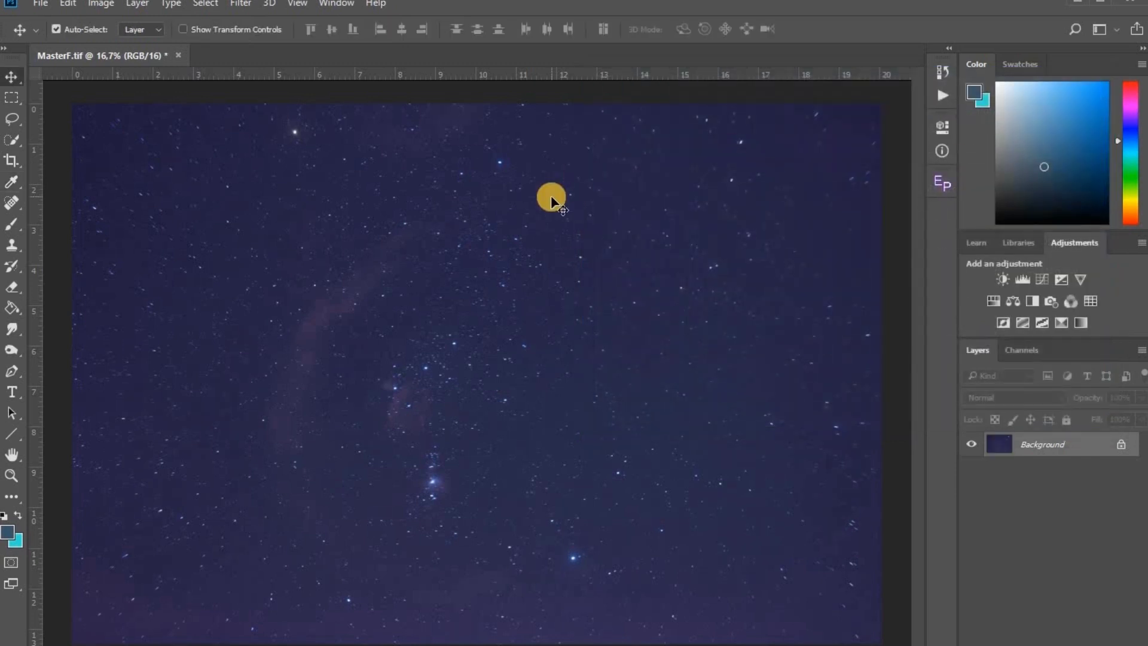
Step: Apply a Levels adjustment raising the overall black input point to 19
click(101, 6)
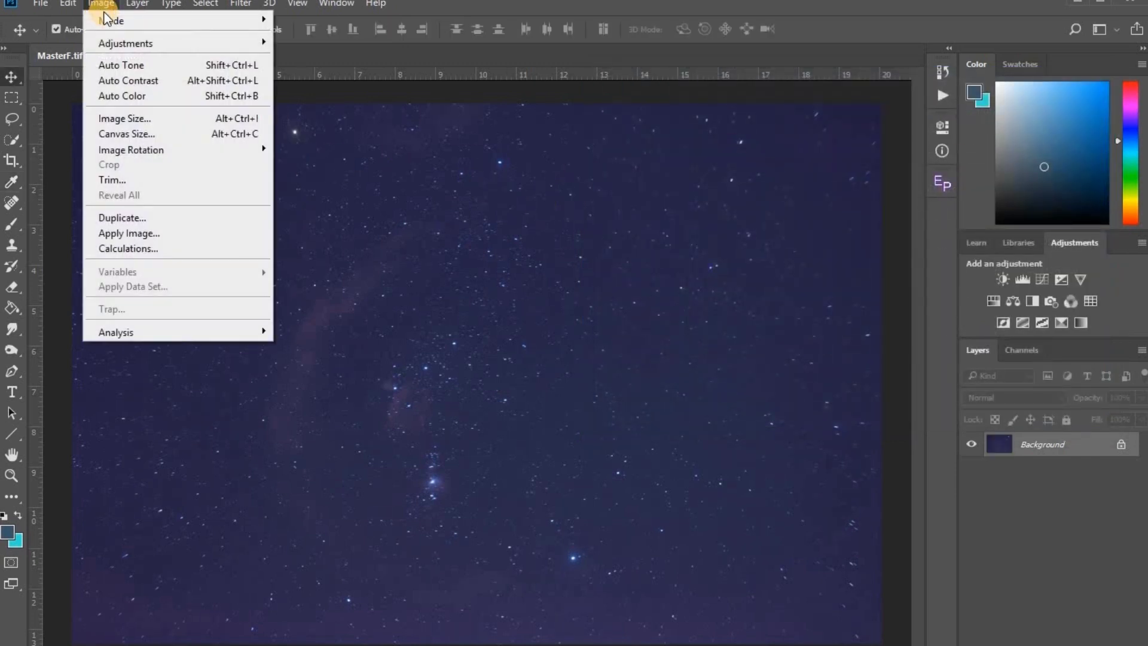
mouse_move(173, 43)
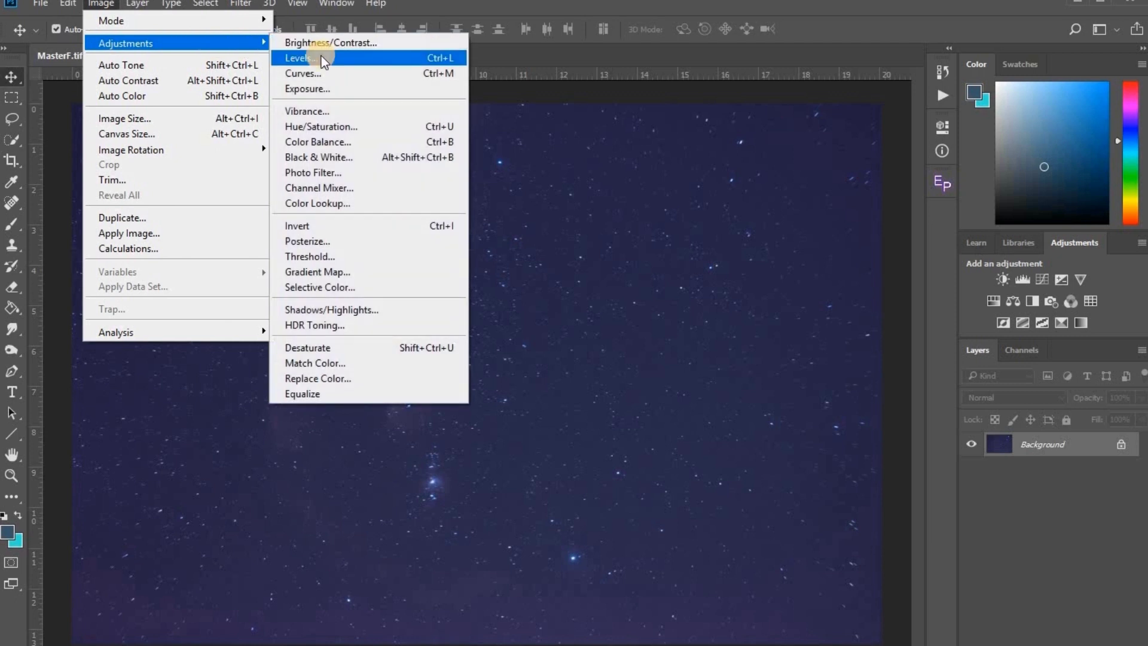
click(321, 55)
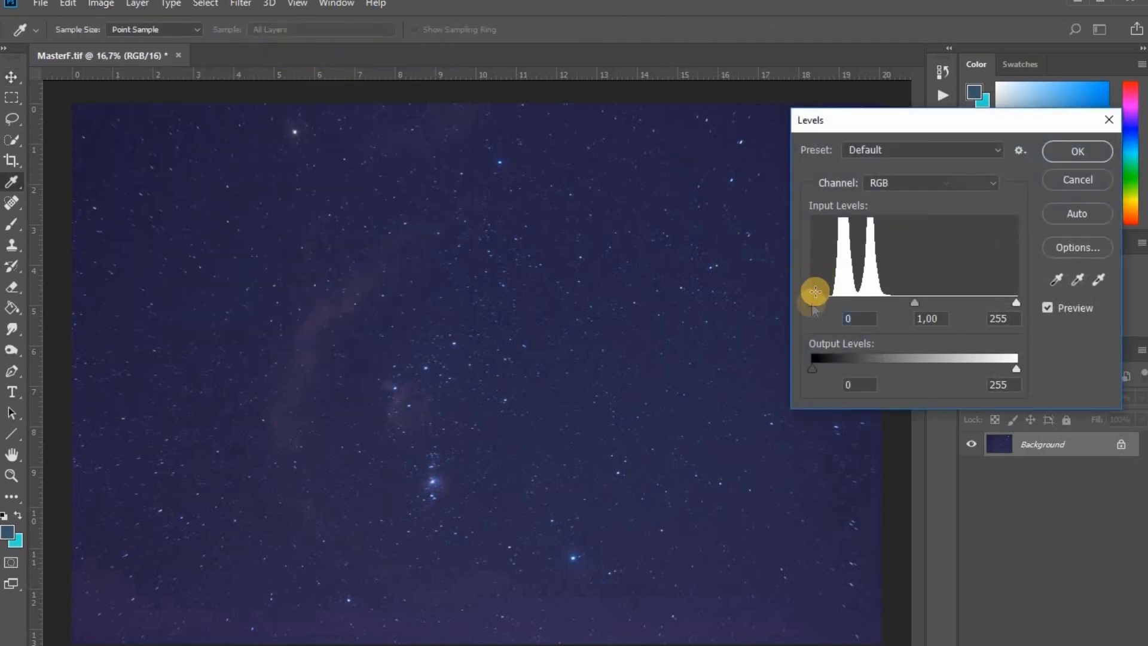
drag(812, 302, 827, 300)
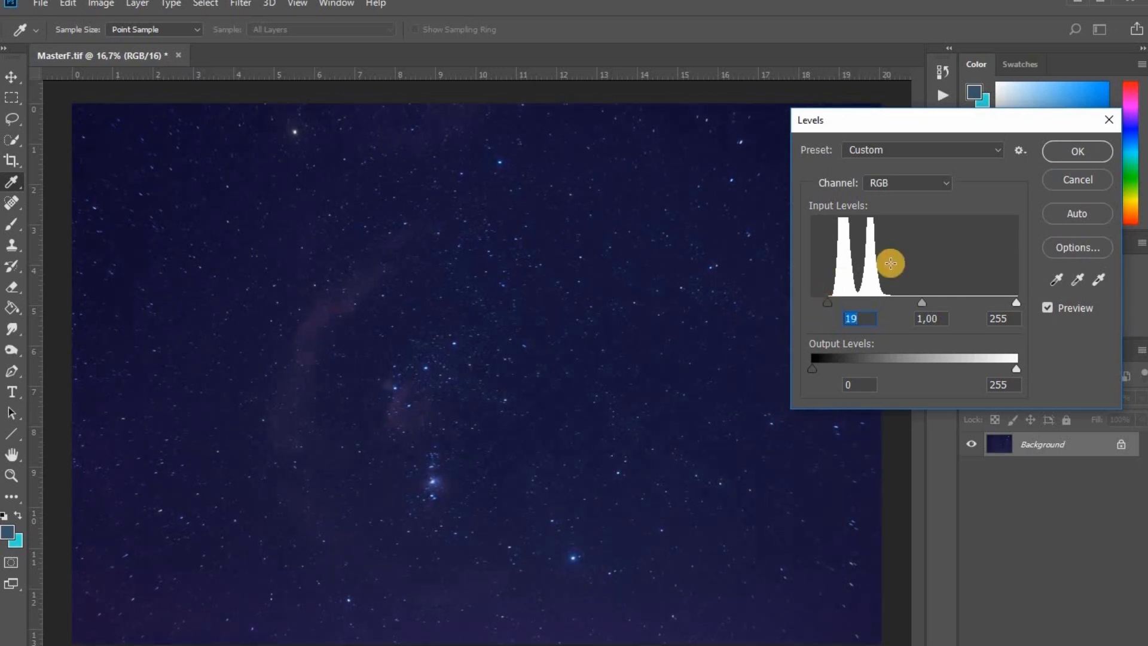
click(1055, 151)
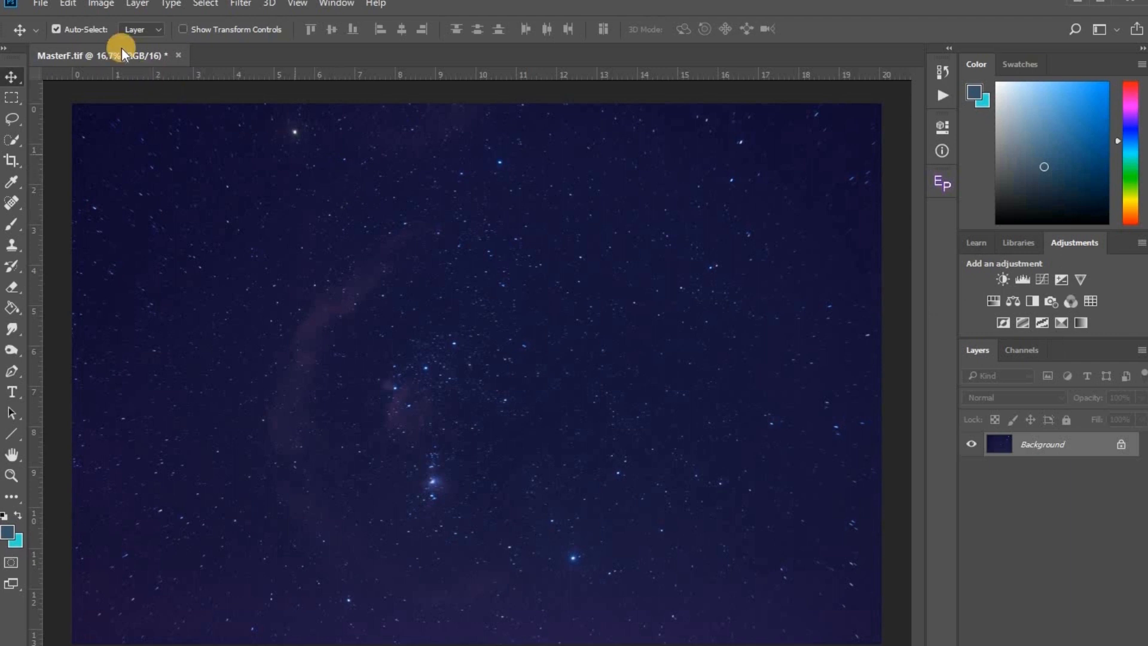
Step: Apply a second Levels with the Red black point at 9 and Blue at 33
click(99, 6)
mouse_move(147, 42)
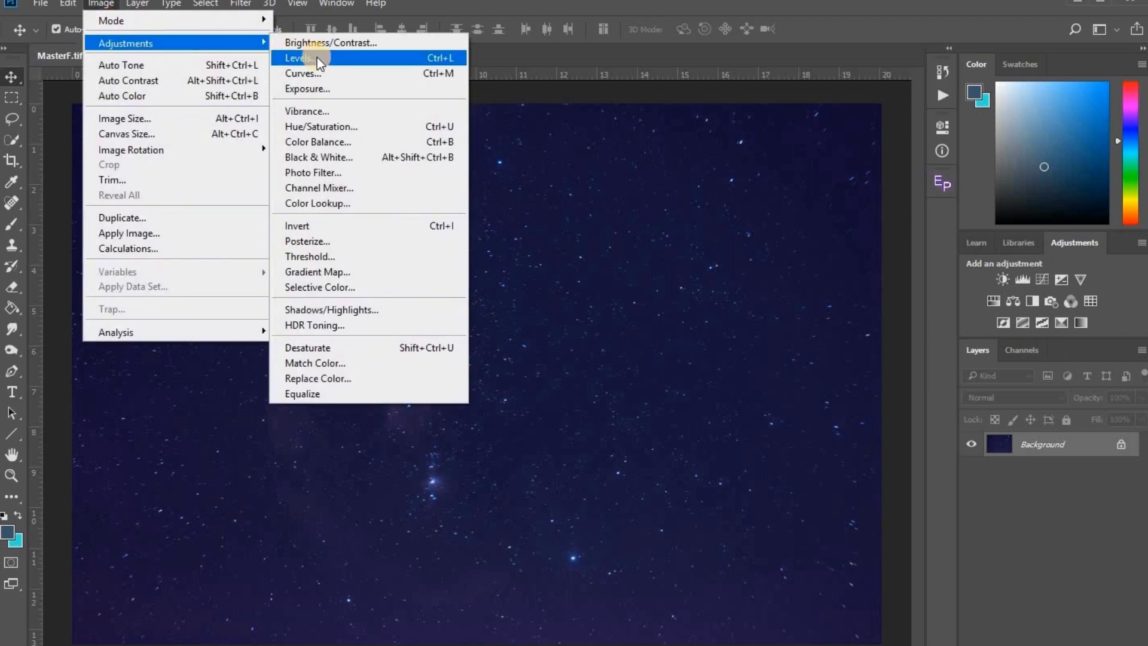
click(317, 58)
click(891, 183)
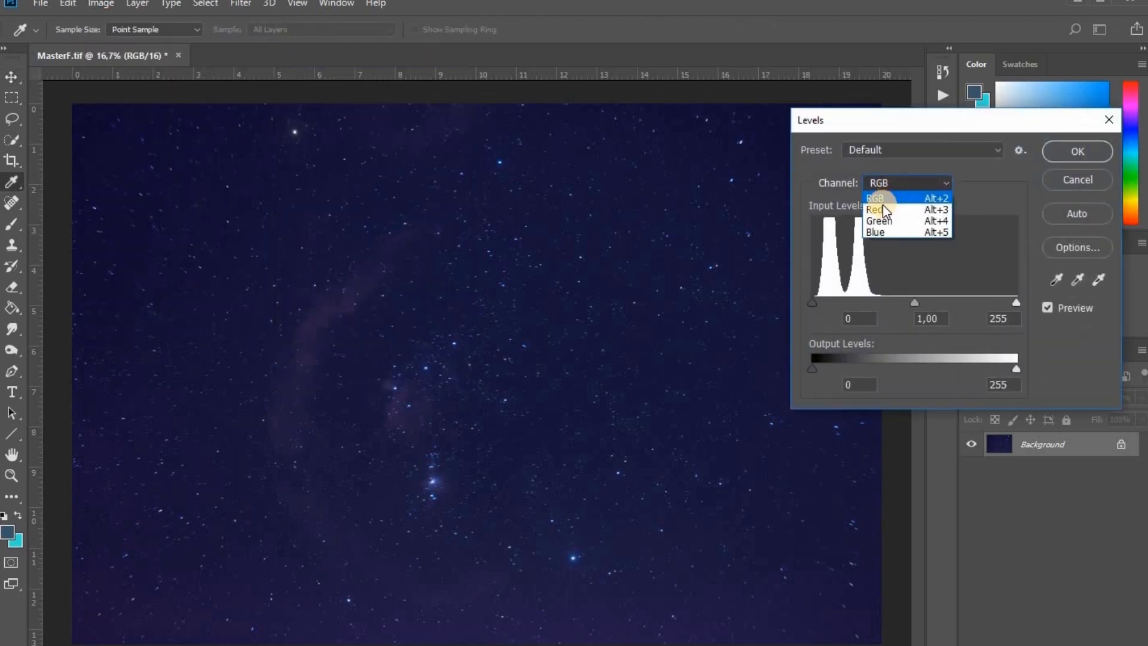
click(882, 207)
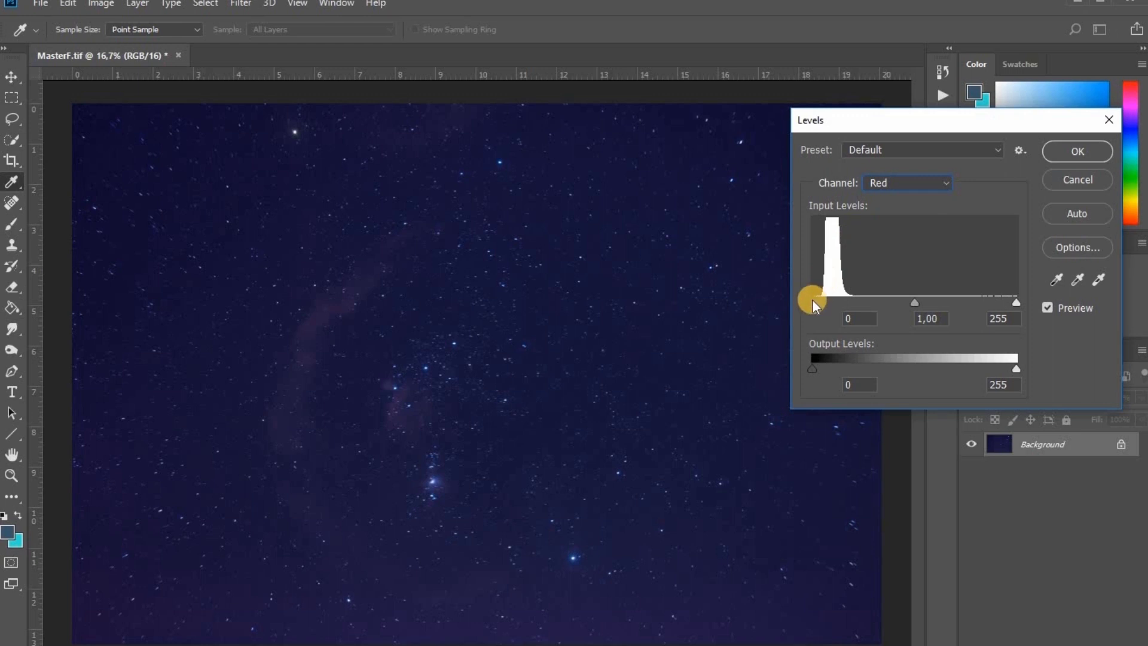
drag(812, 299, 819, 300)
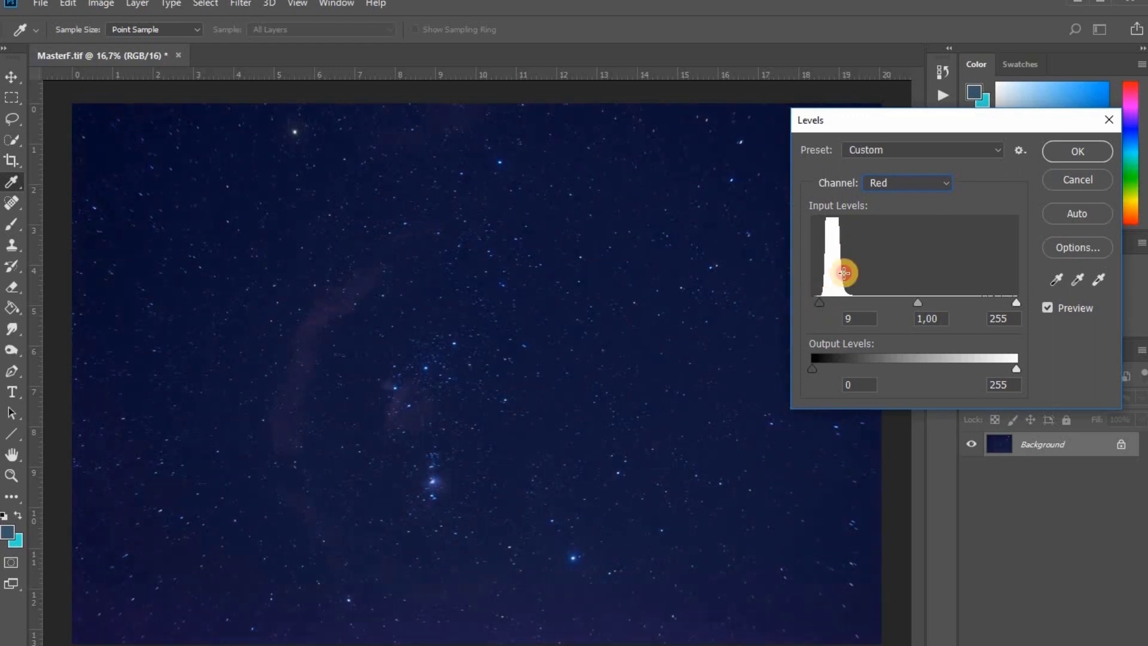
click(901, 184)
click(887, 220)
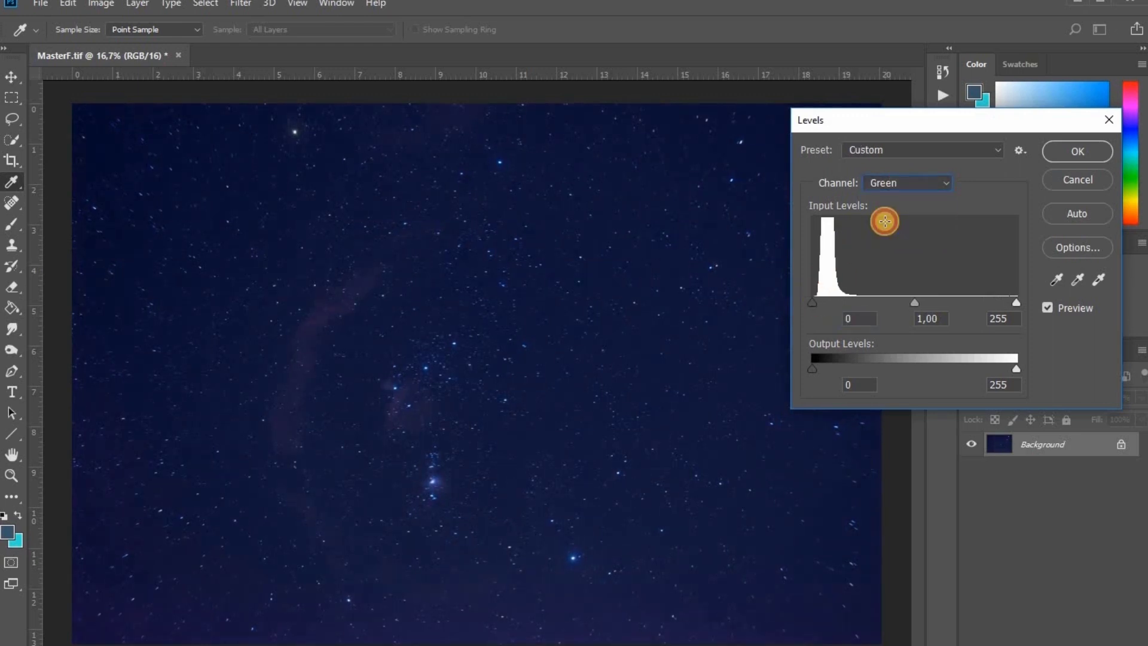
click(906, 182)
click(884, 232)
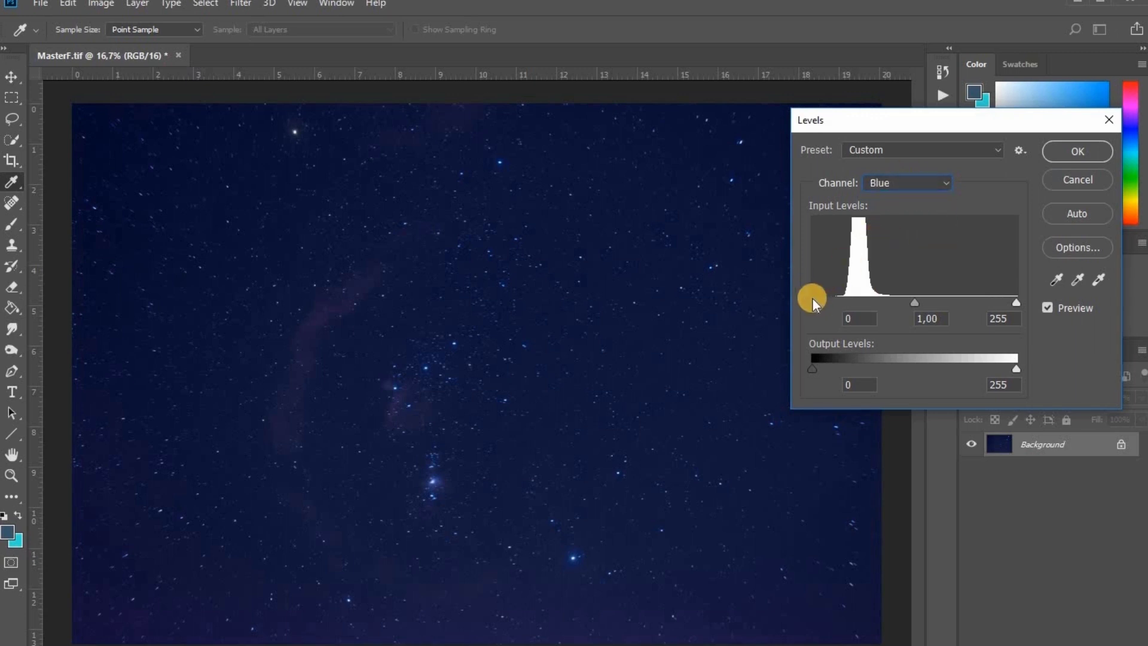
drag(811, 299, 838, 303)
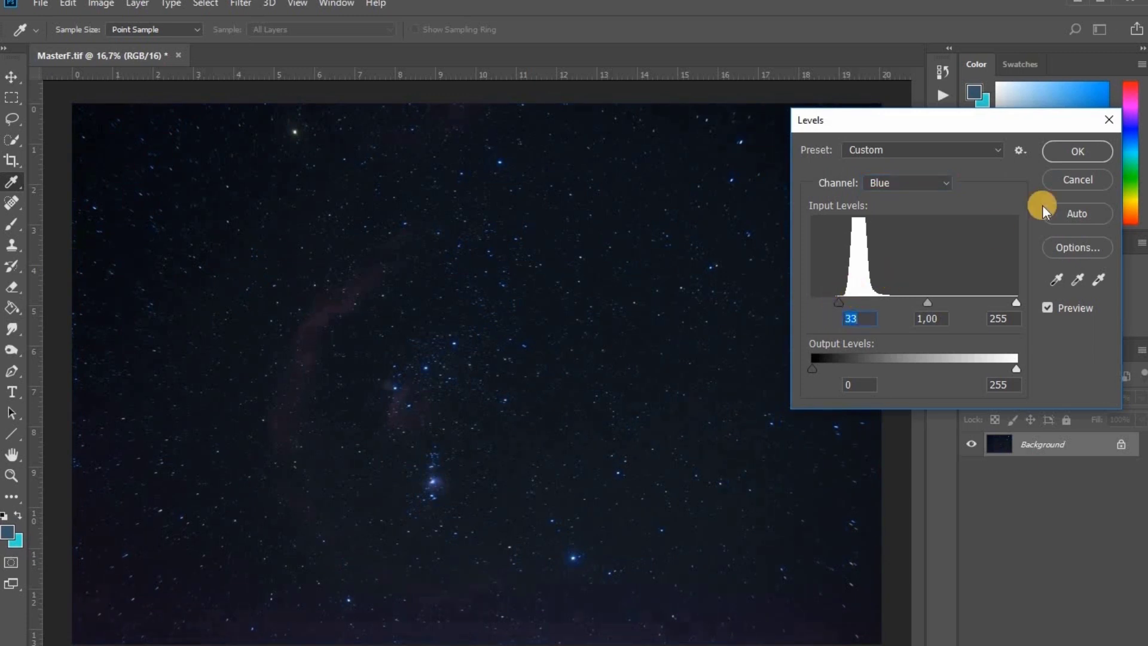
click(1059, 151)
key(v)
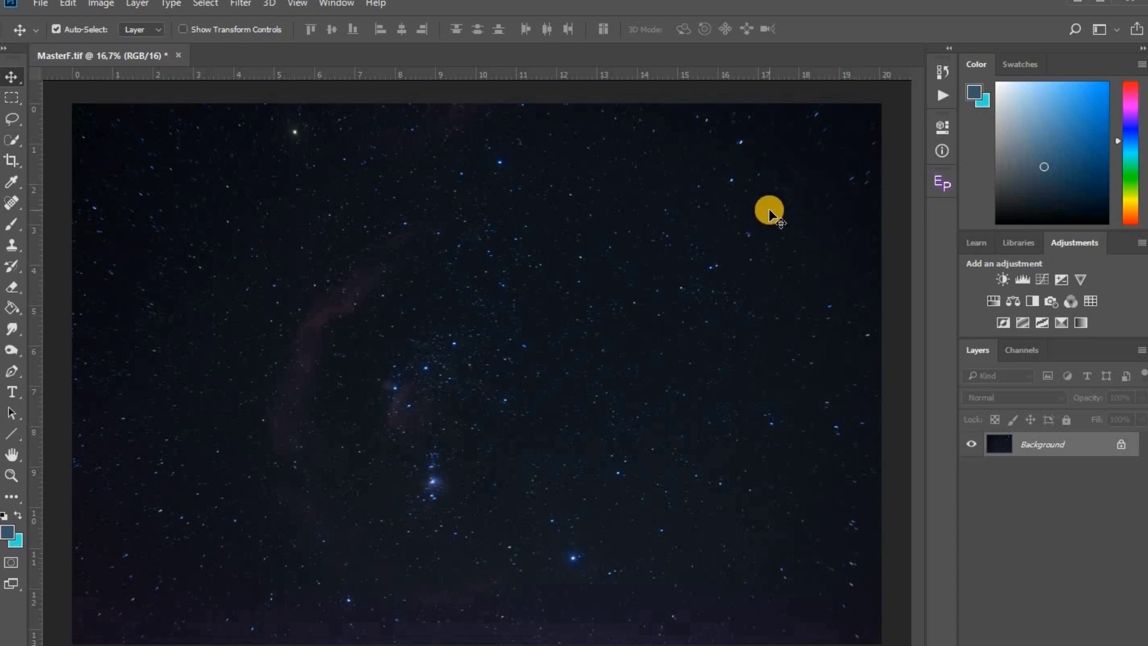
Step: Crop MasterF at a 4:5 ratio, shifting the image so Orion sits centred
click(12, 160)
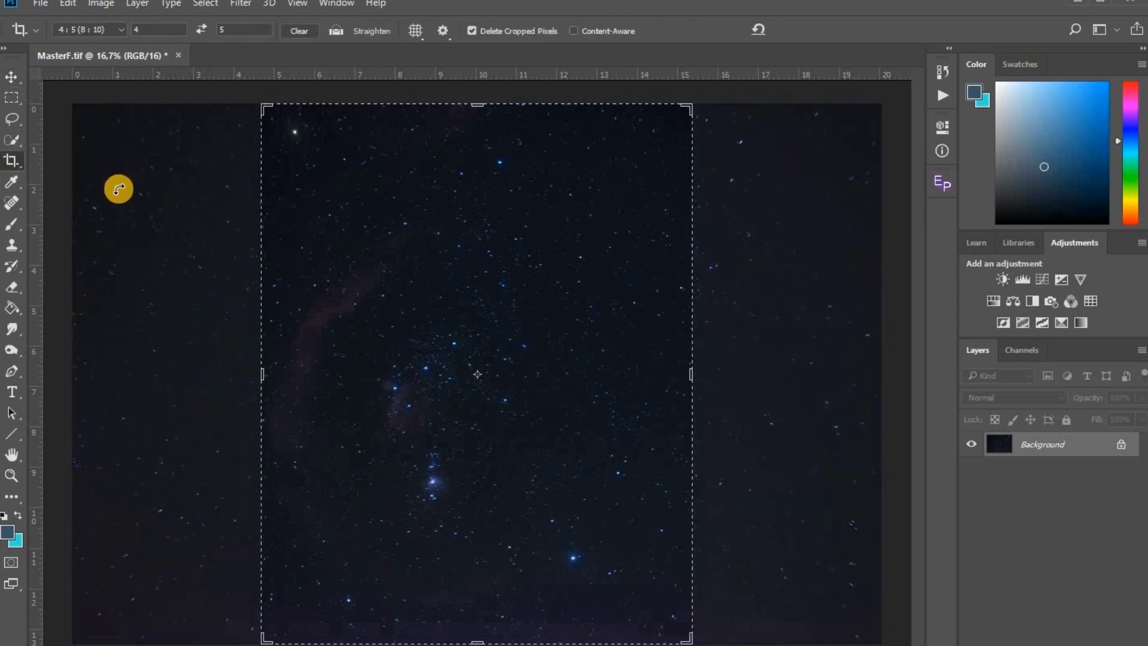
click(452, 270)
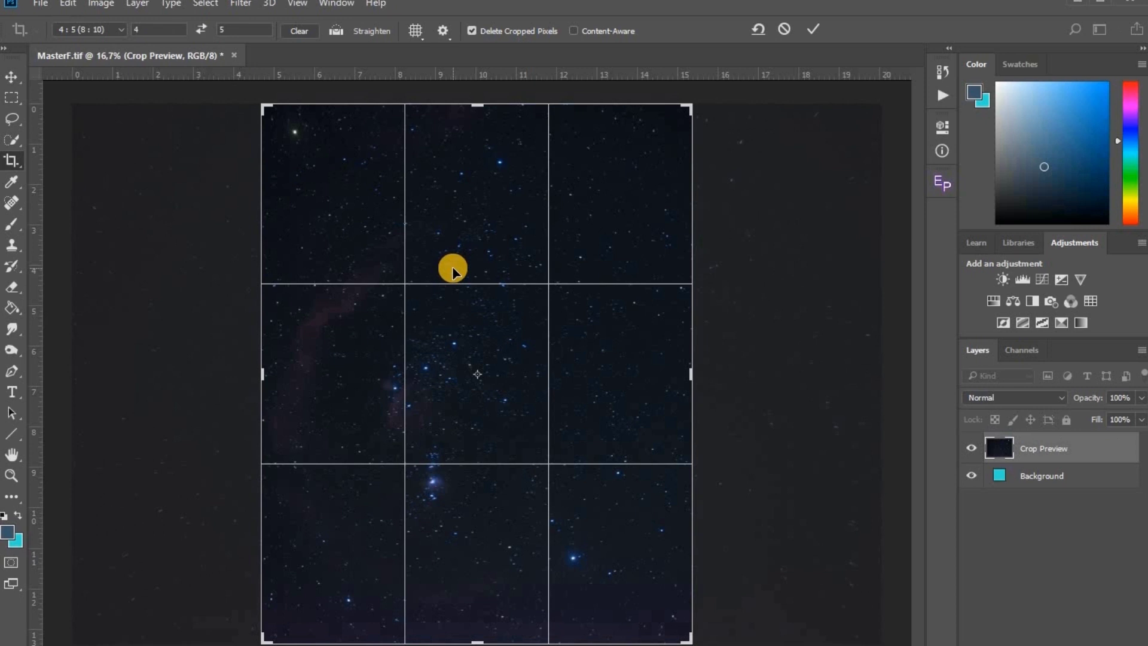
drag(456, 267, 483, 259)
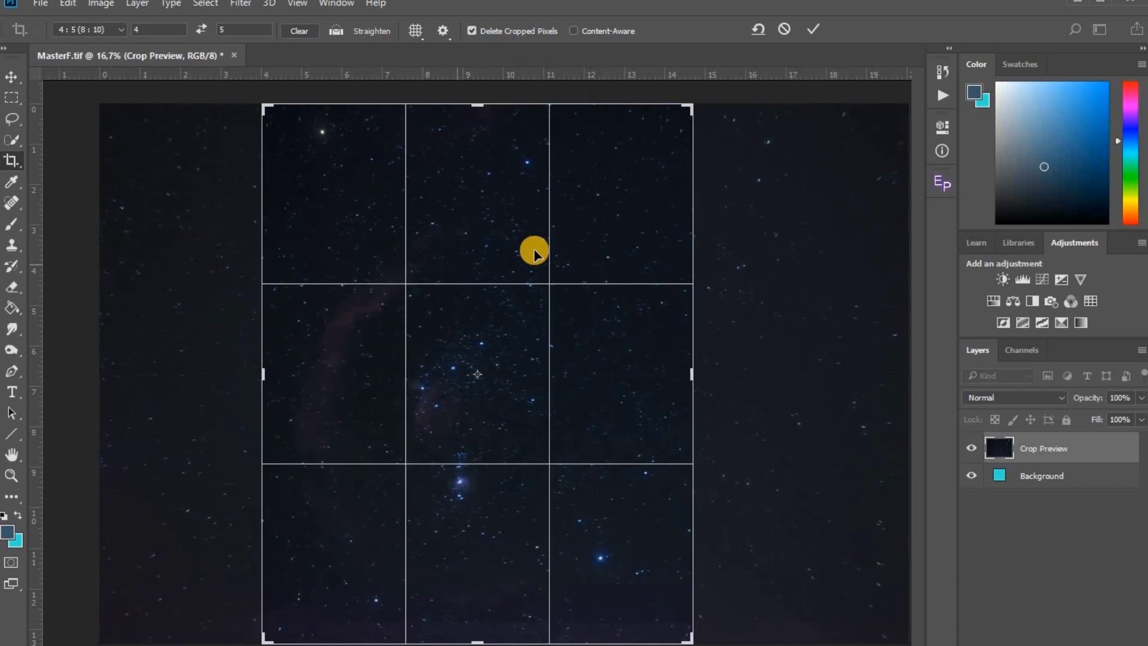
click(815, 30)
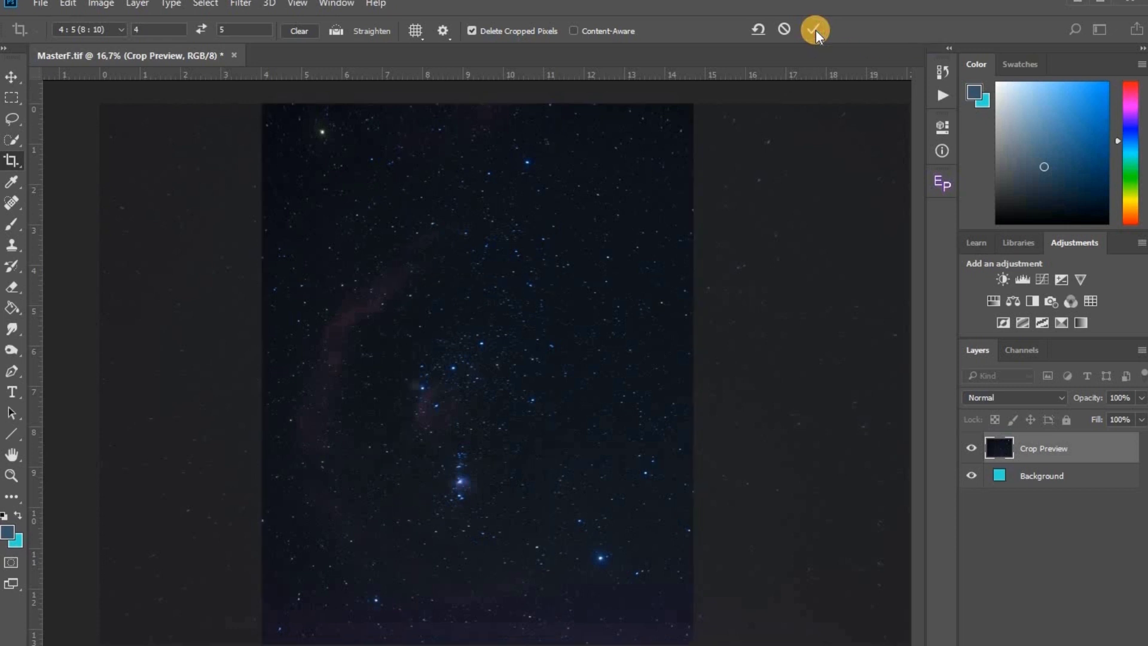
click(12, 77)
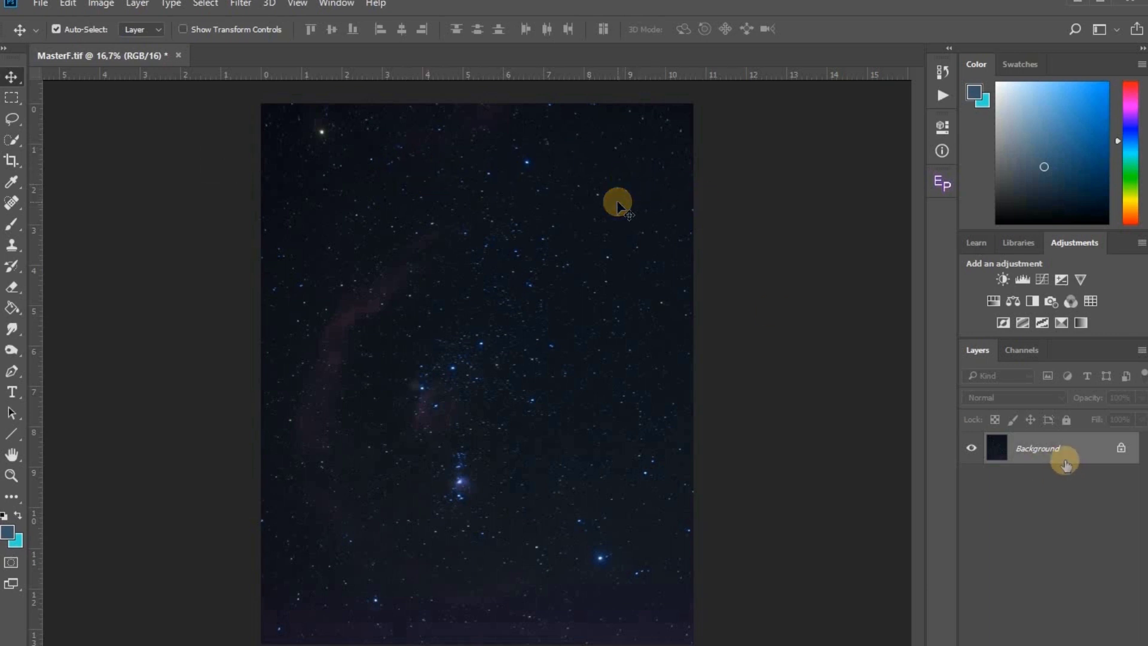
Step: Duplicate the Background layer and start renaming the copy
drag(1041, 454, 1109, 637)
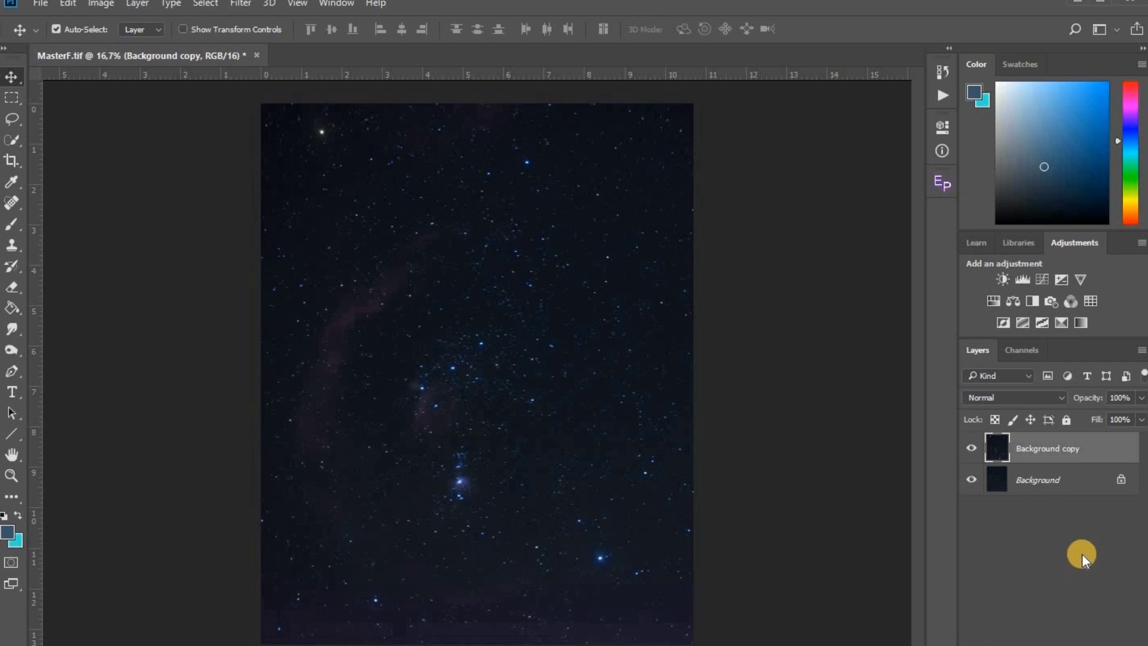
click(1051, 455)
double_click(1050, 453)
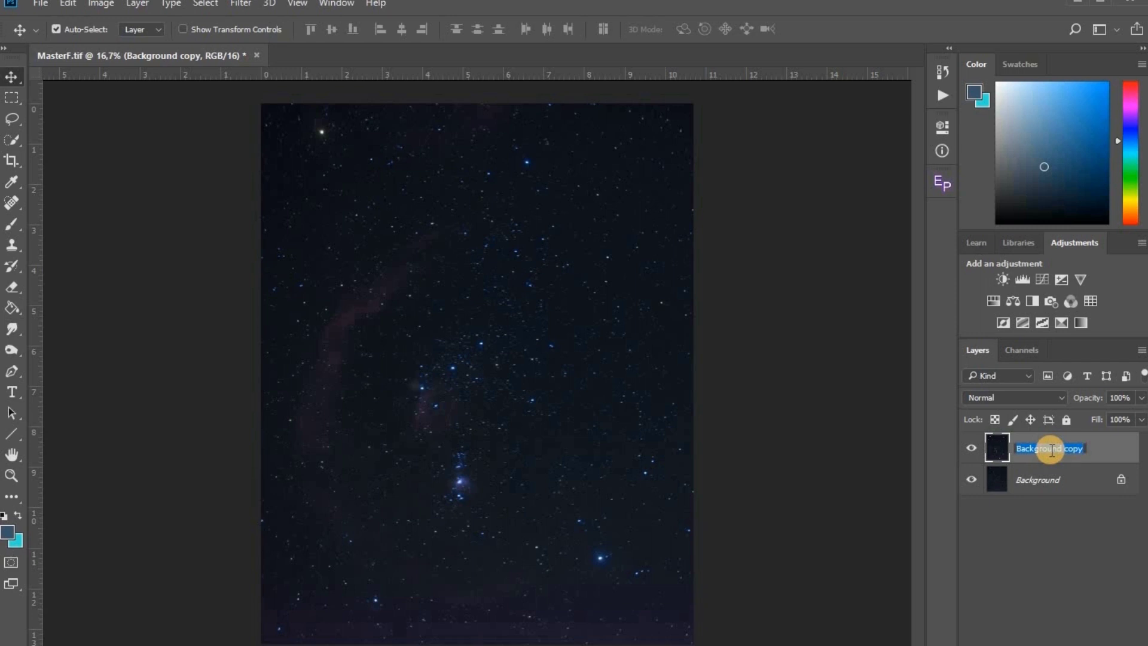
Step: Name the copied layer GR and copy its image to the clipboard
text(GR)
key(Return)
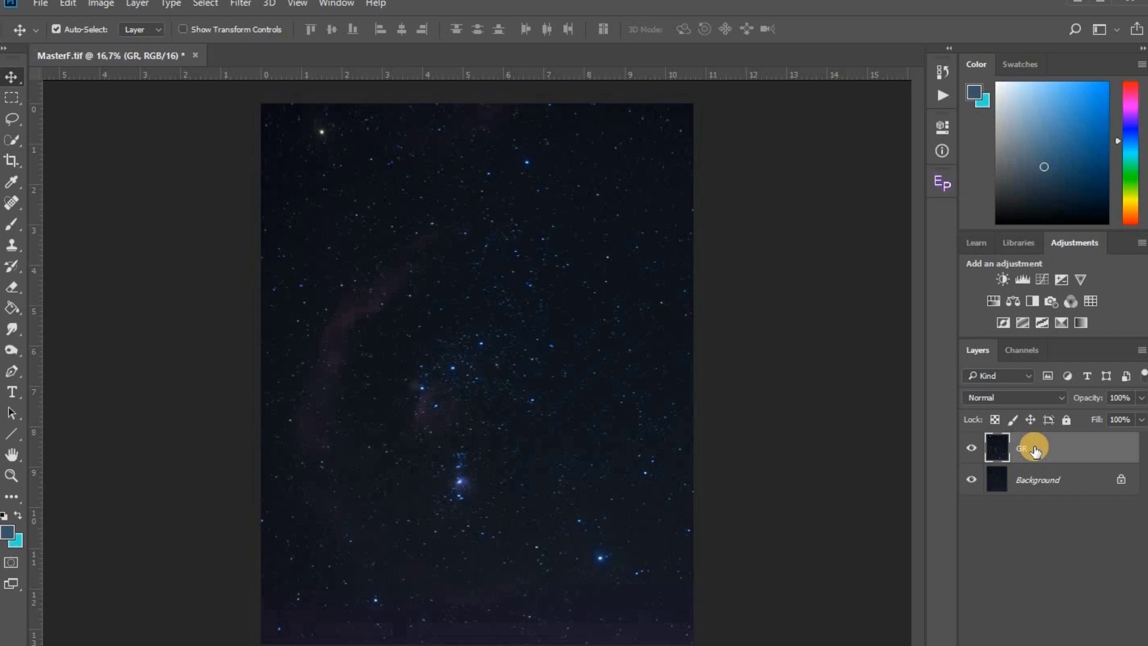
key(ctrl)
key(ctrl+c)
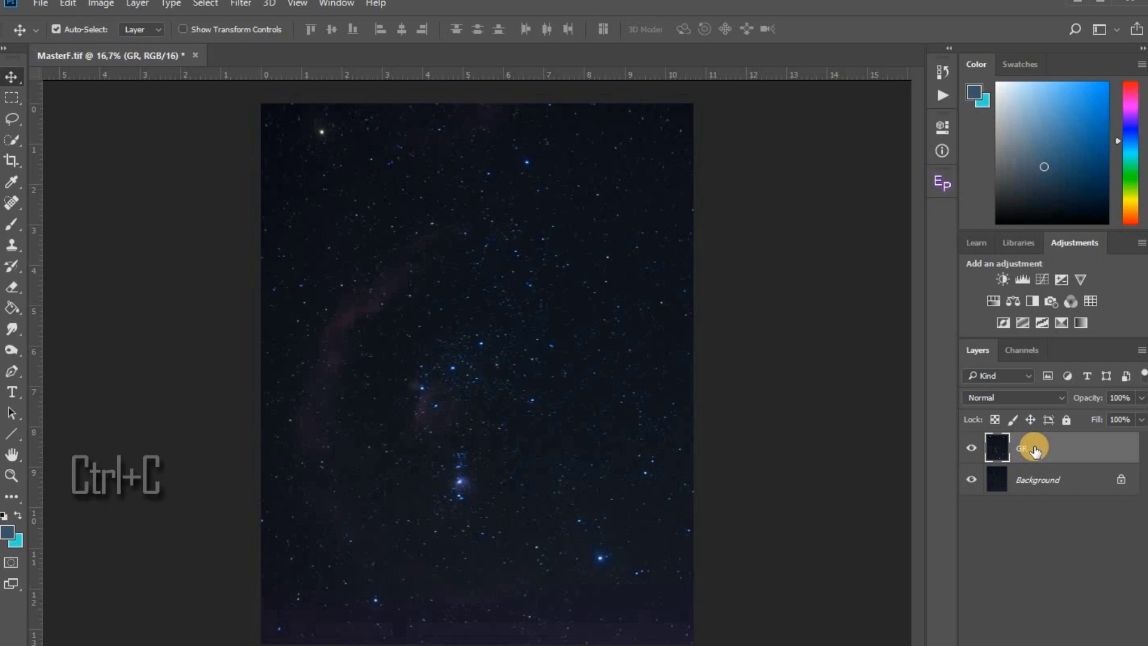
Step: Create a new document using the Clipboard preset size
click(41, 7)
click(53, 22)
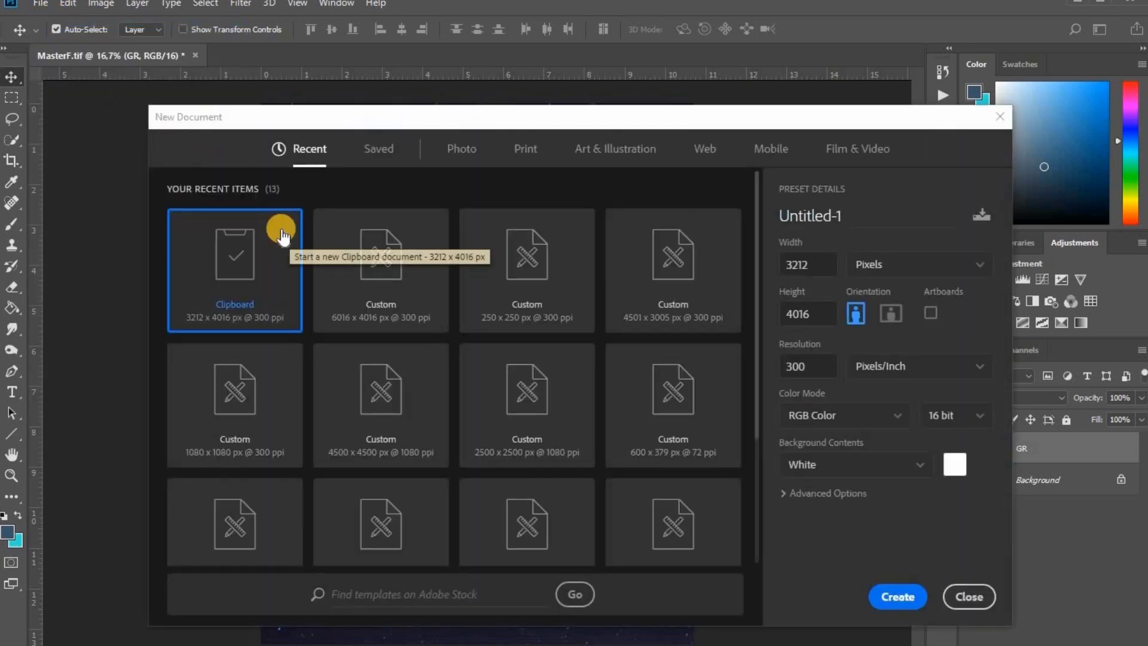
key(ctrl+v)
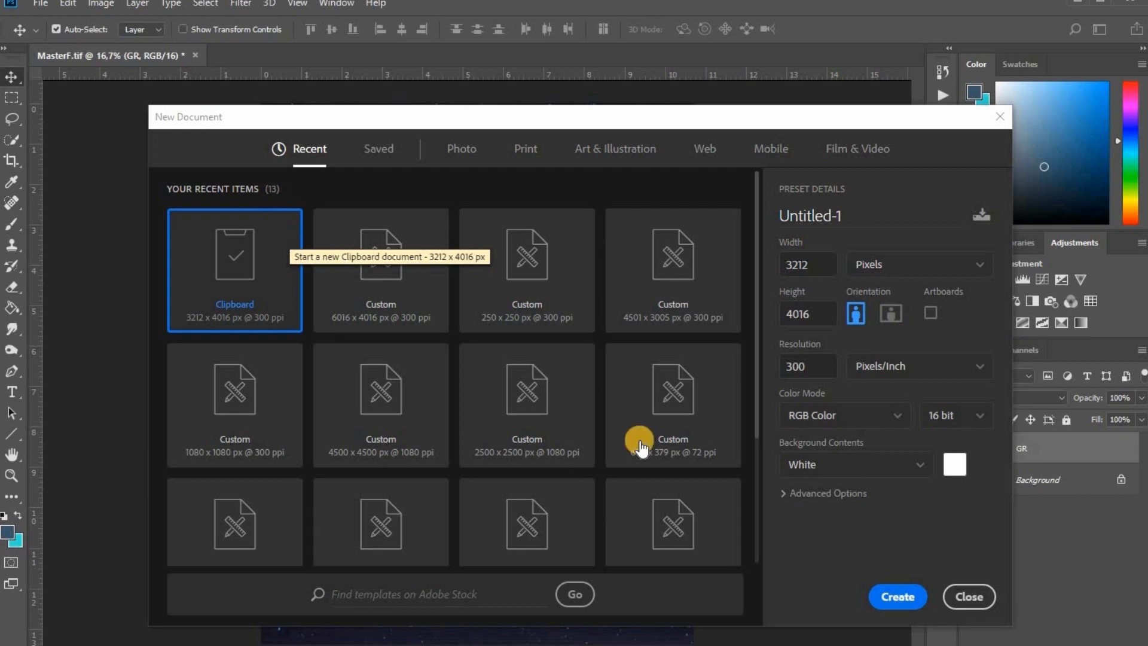
click(894, 594)
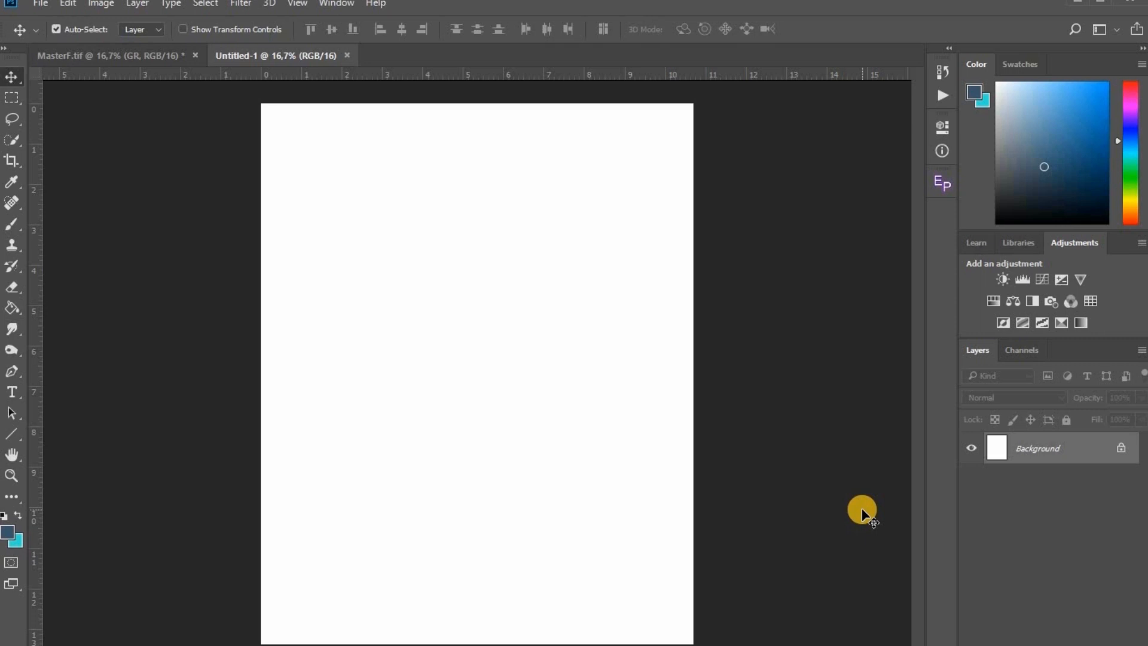
Step: Paste the GR star field and merge it into the new Background layer
key(ctrl)
key(ctrl+v)
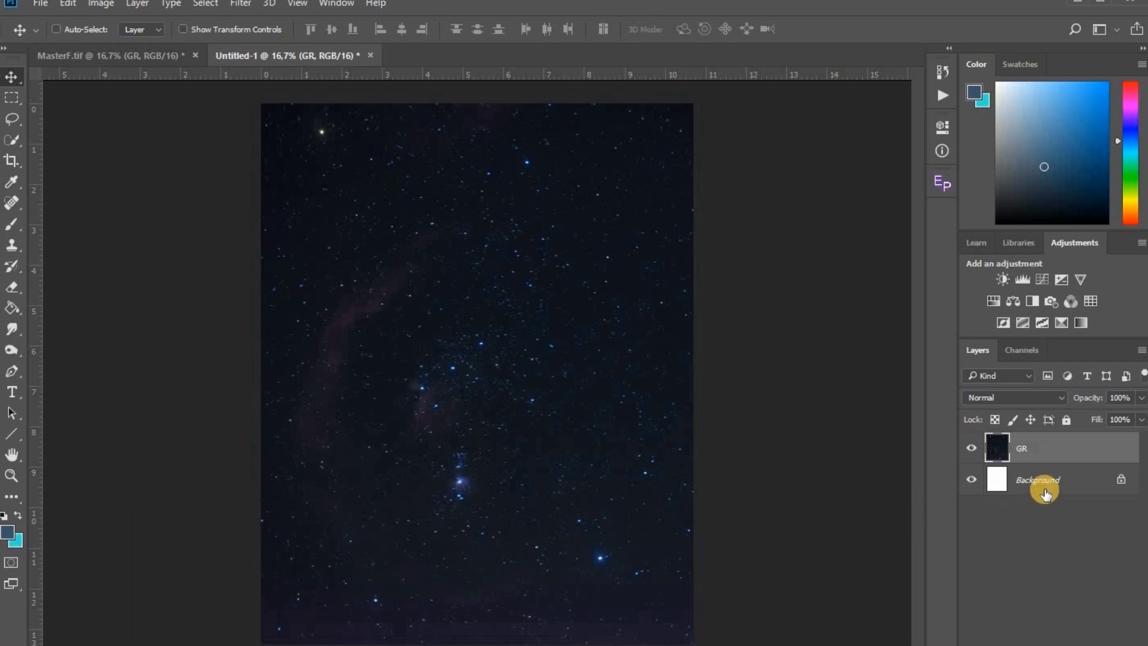
ctrl+click(1045, 494)
right_click(1047, 483)
click(1047, 395)
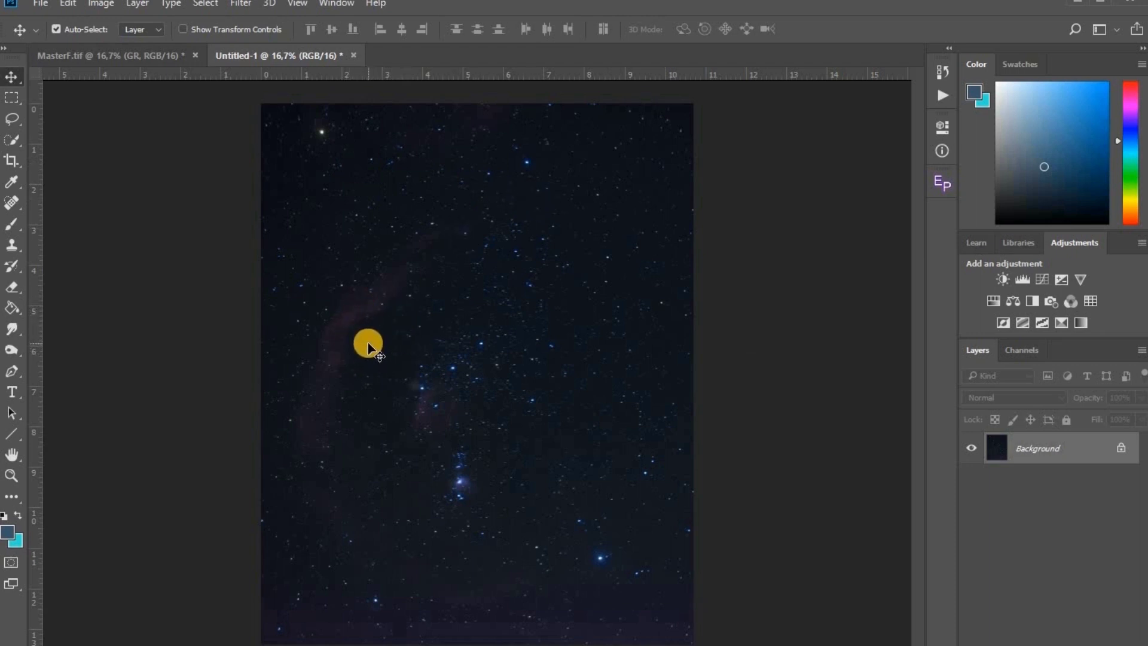
Step: Set up the Clone Stamp with a ~286 px brush and empty sky as source
click(13, 245)
click(57, 246)
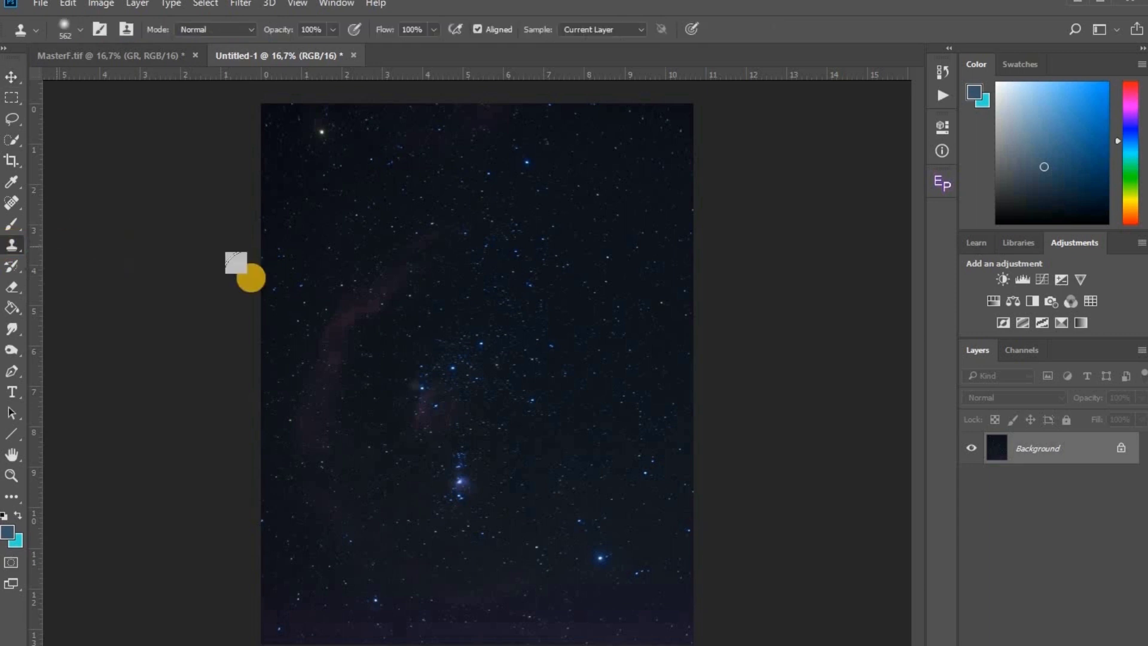
drag(432, 311, 432, 311)
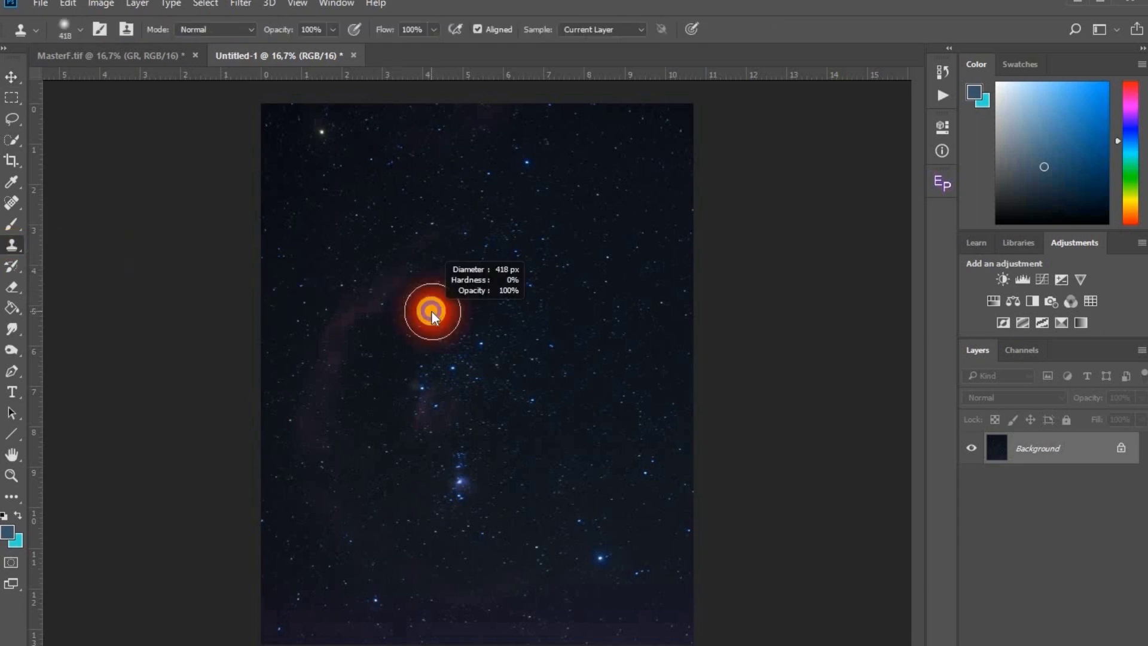
drag(432, 311, 421, 310)
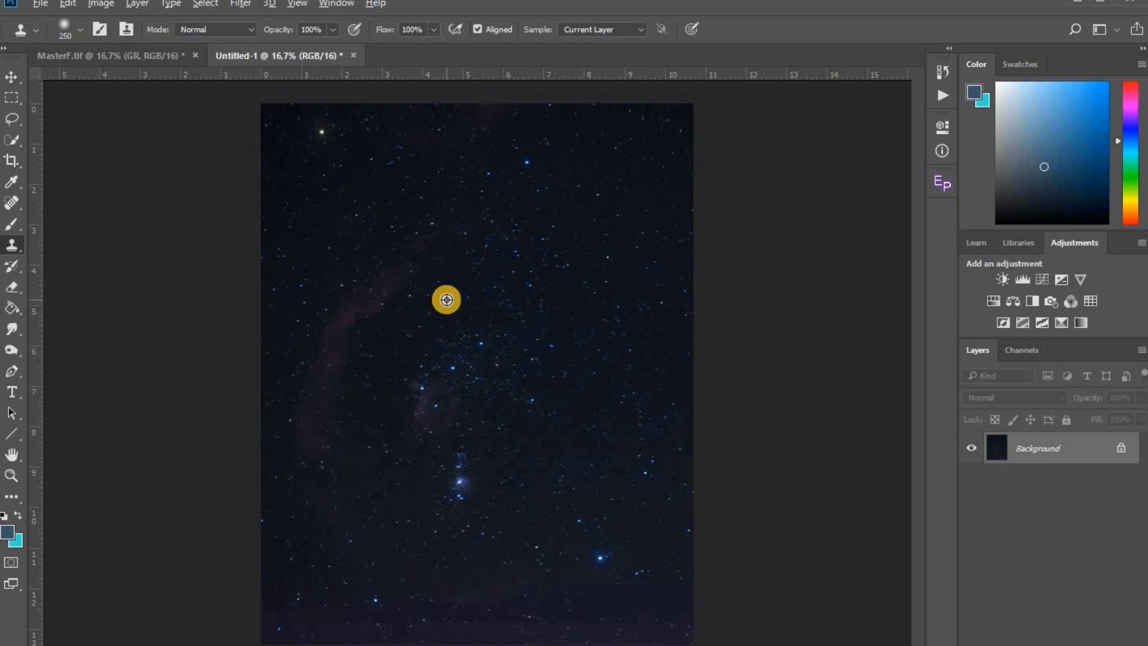
alt+click(447, 299)
Step: Paint empty sky over the area above Orion, the lower-left stars and the red nebula
mouse_move(431, 269)
mouse_down()
mouse_move(410, 276)
mouse_move(425, 248)
mouse_up()
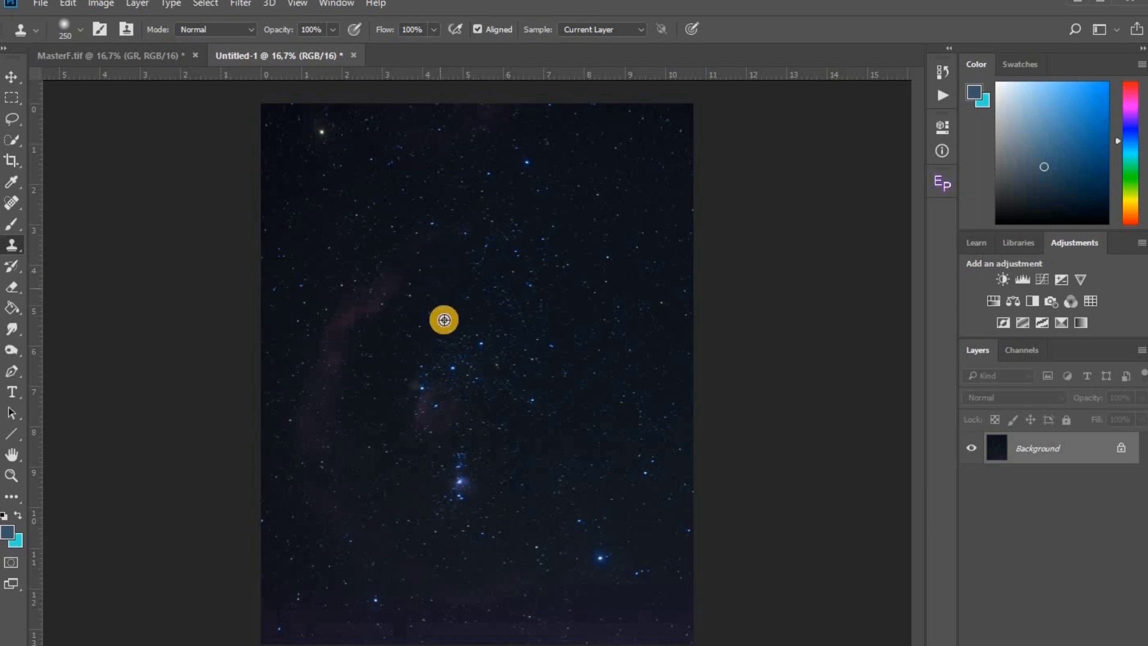
key(bracketright)
mouse_move(350, 307)
mouse_down()
mouse_move(367, 322)
mouse_move(344, 346)
mouse_move(340, 377)
mouse_move(319, 389)
mouse_move(307, 341)
mouse_up()
click(356, 382)
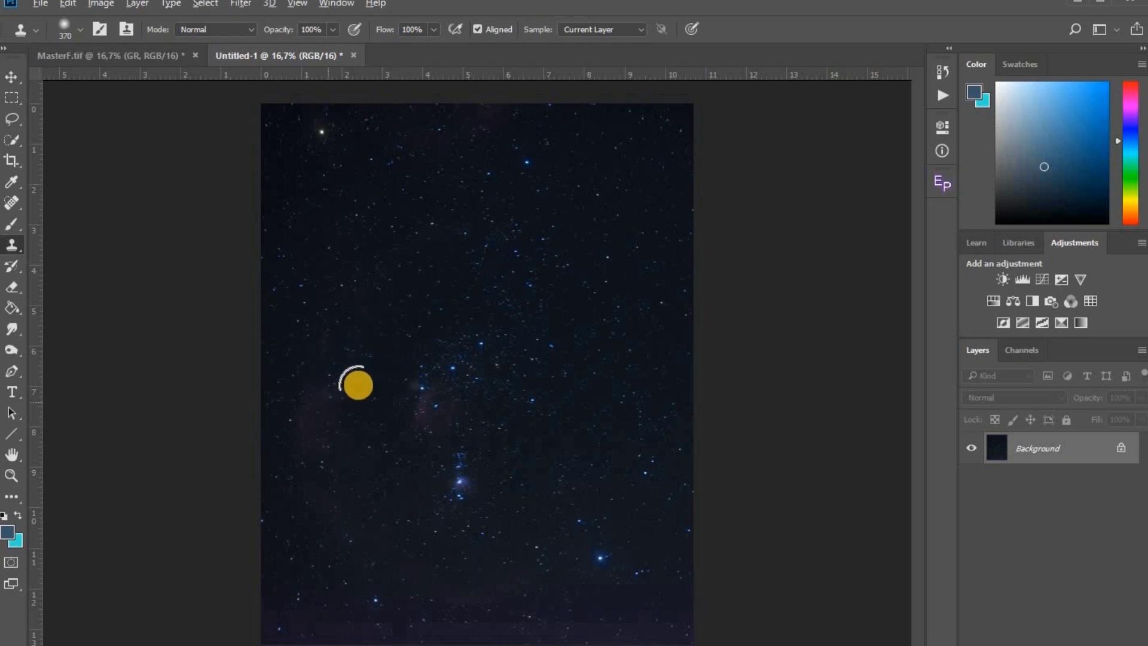
mouse_move(314, 394)
mouse_down()
mouse_move(319, 422)
mouse_move(389, 343)
mouse_move(314, 434)
mouse_move(419, 354)
mouse_move(406, 440)
mouse_move(456, 485)
mouse_up()
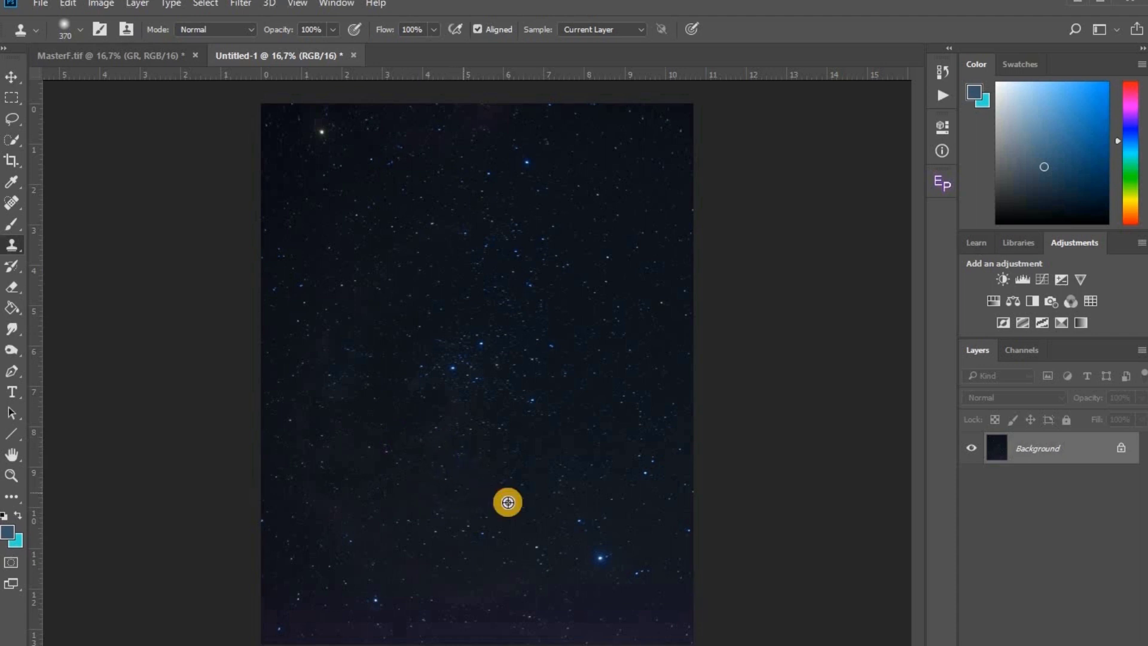
Step: Clone away the remaining bright stars at the bottom, top and mid-canvas
click(596, 552)
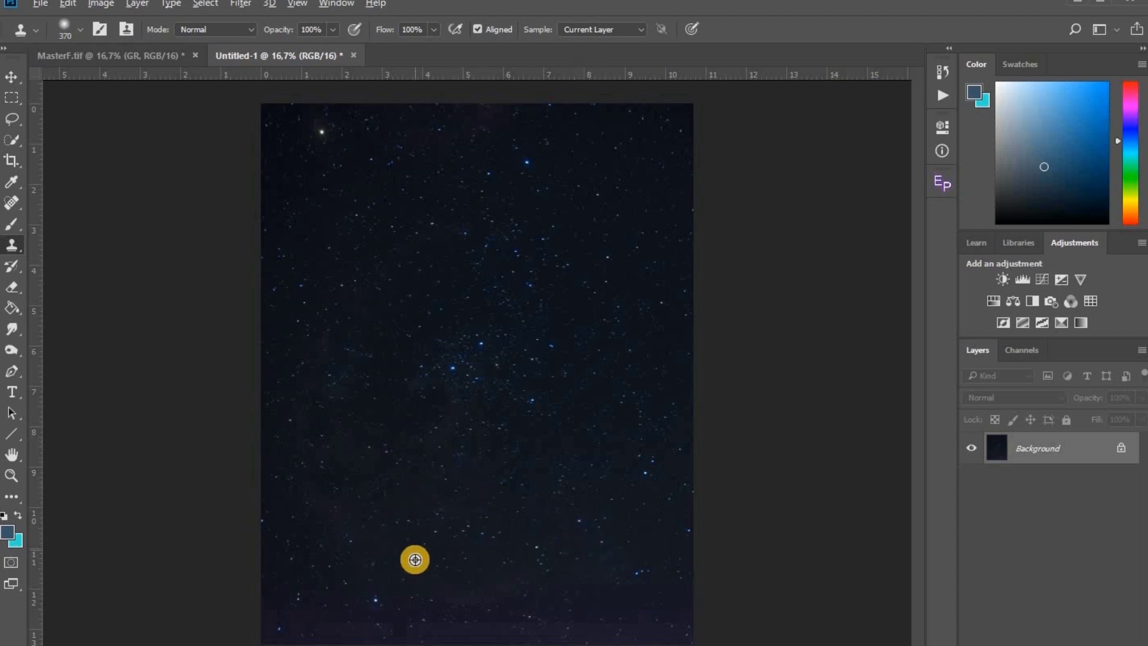
click(381, 594)
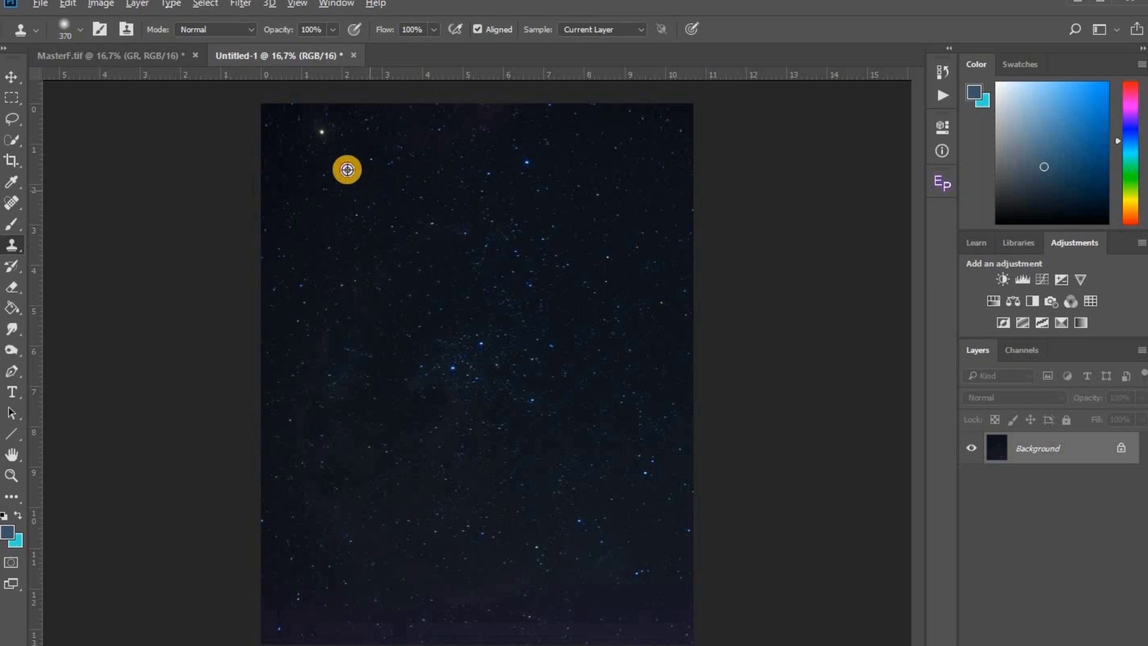
click(316, 140)
click(523, 163)
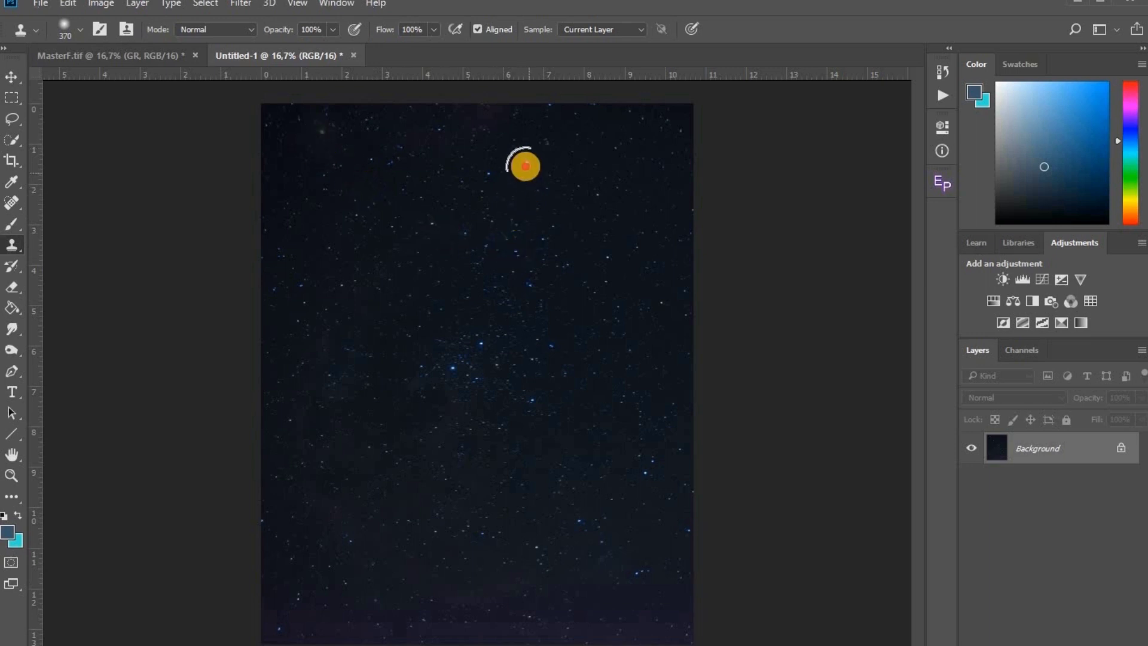
click(500, 344)
drag(499, 343, 506, 339)
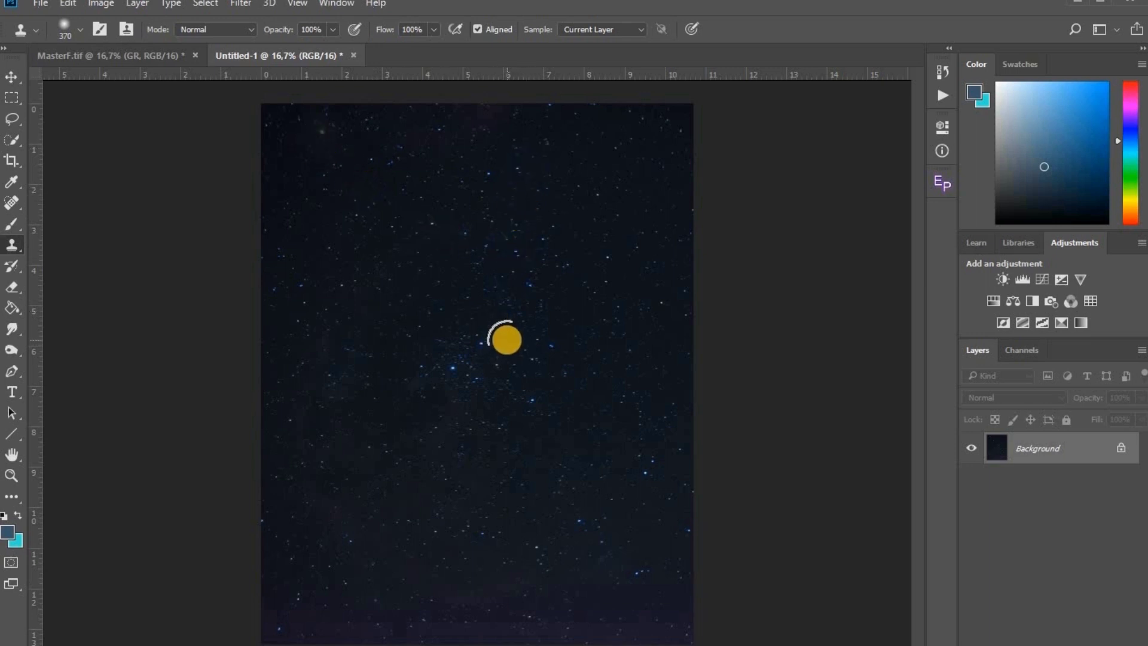
key(v)
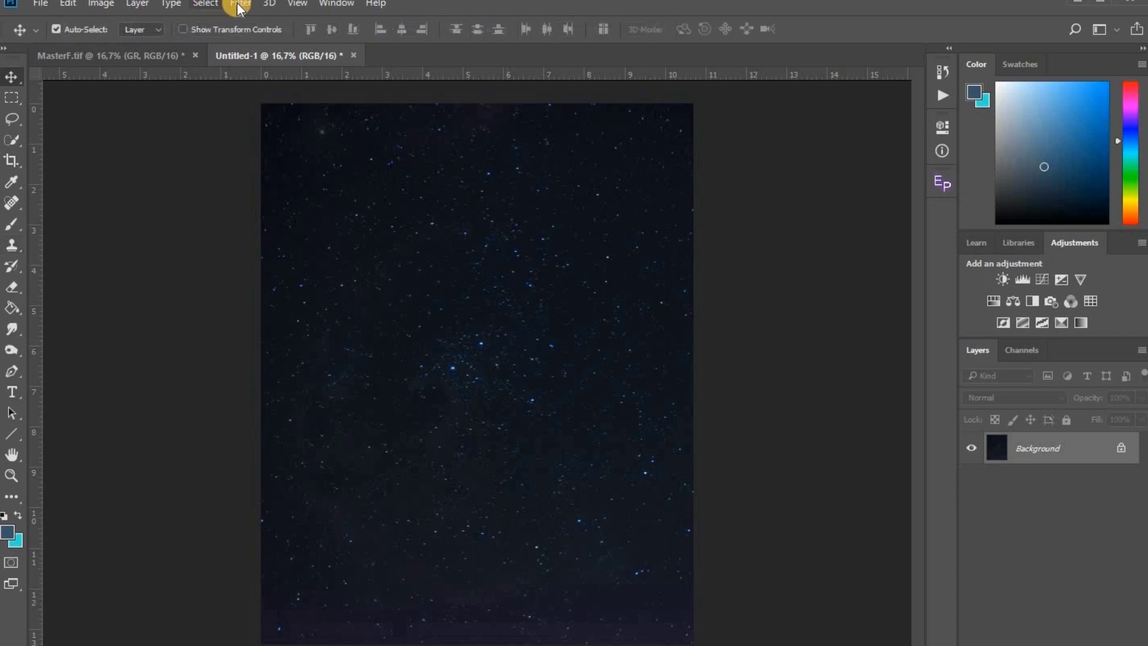
Step: Apply Dust & Scratches at Radius 70 to Untitled-1, then return to MasterF.tif
click(240, 5)
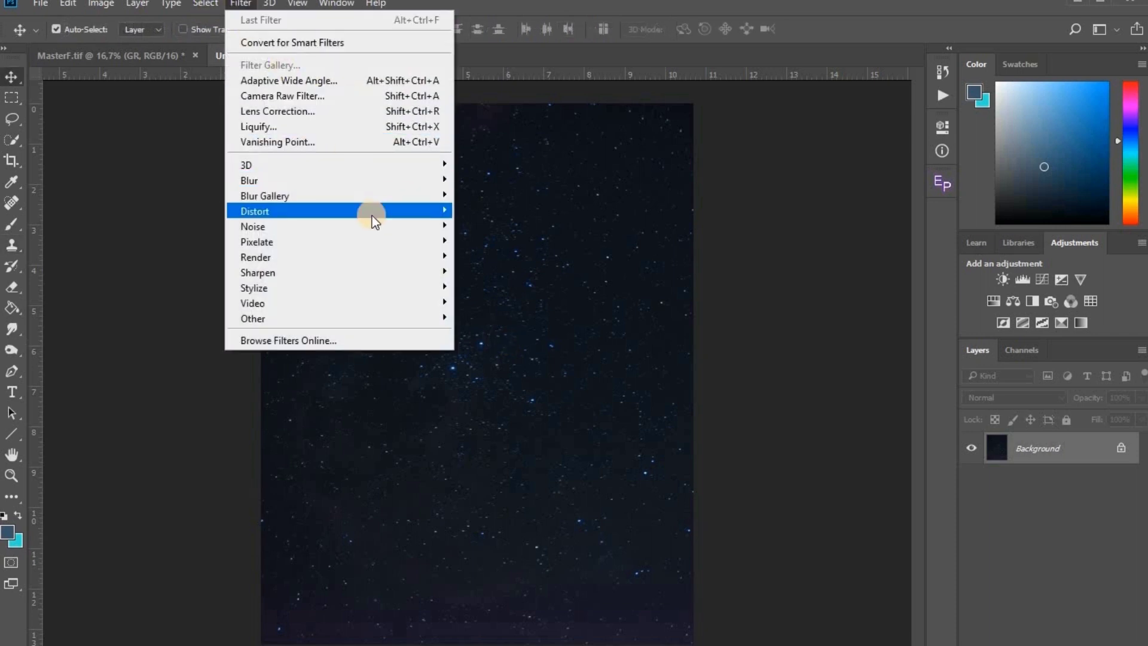
mouse_move(417, 222)
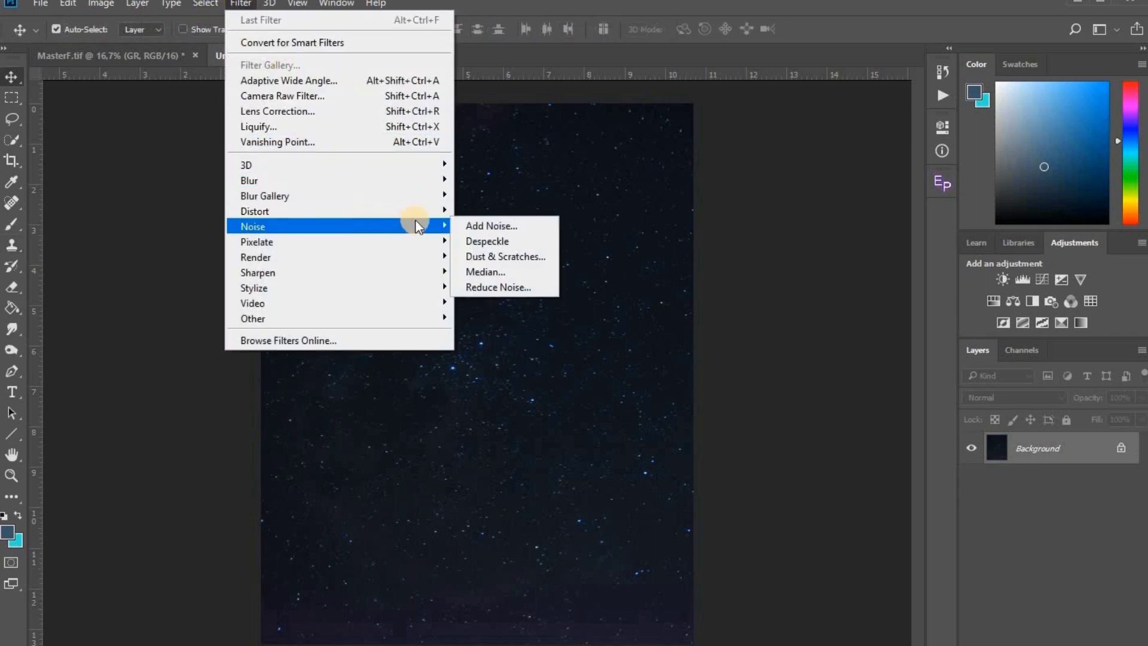
click(504, 256)
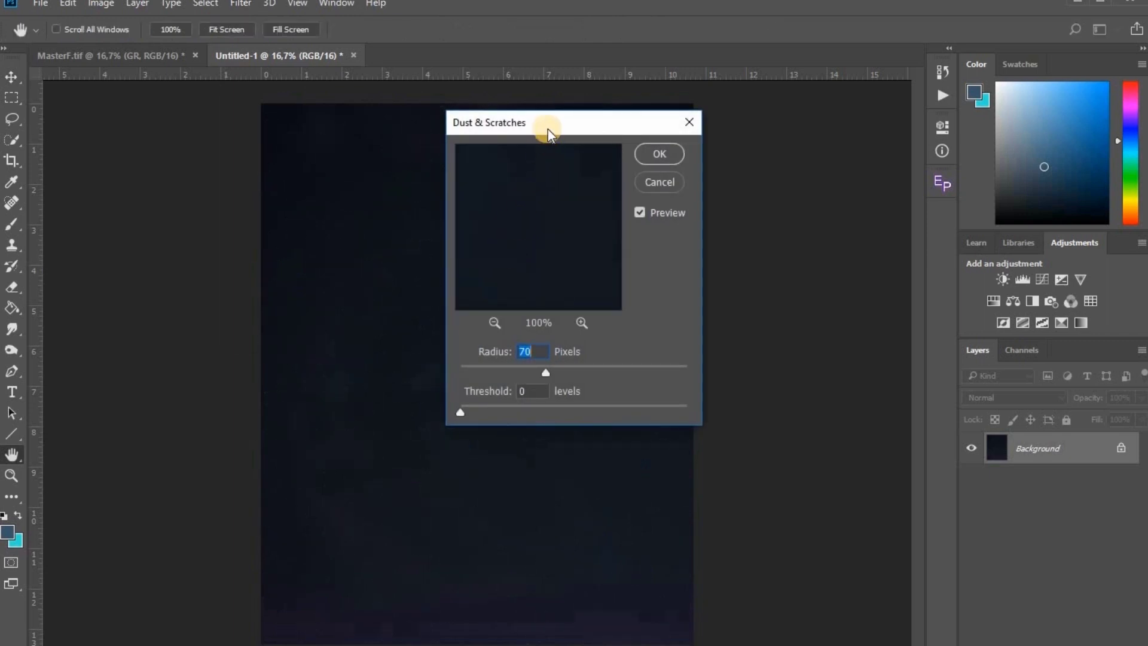
drag(547, 129, 769, 120)
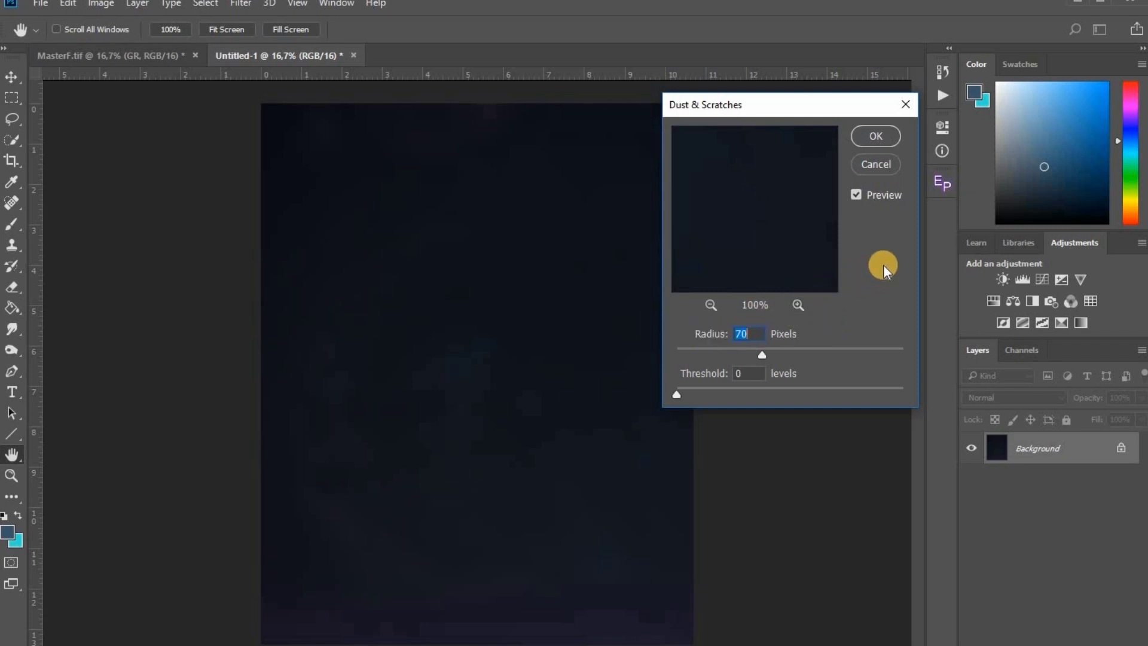
click(884, 138)
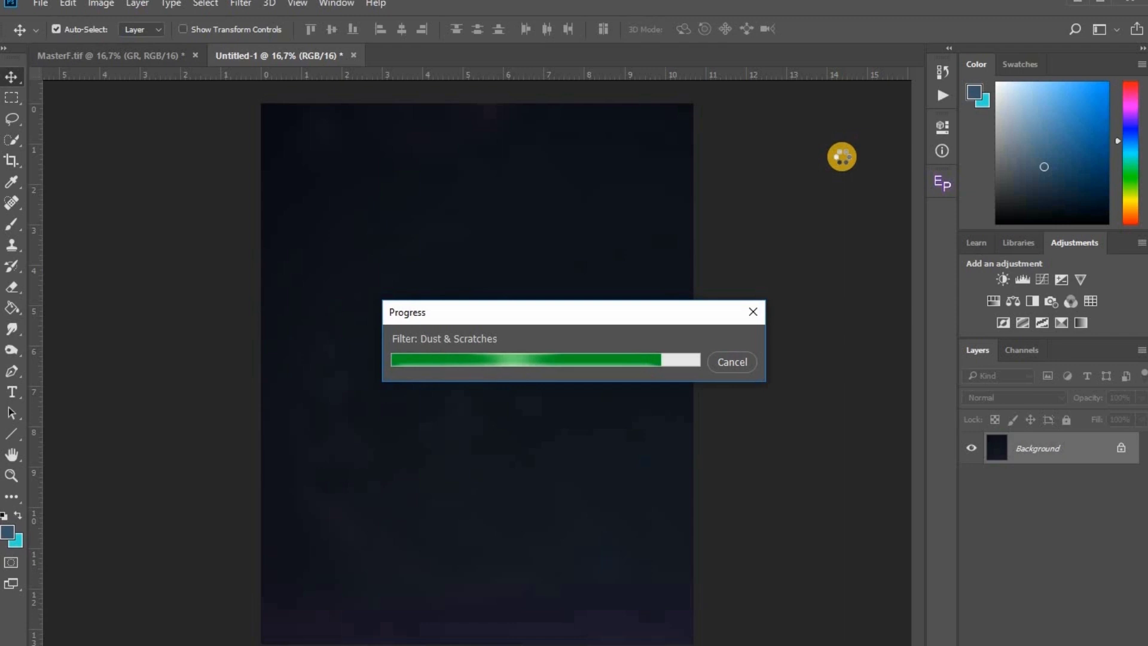
click(136, 57)
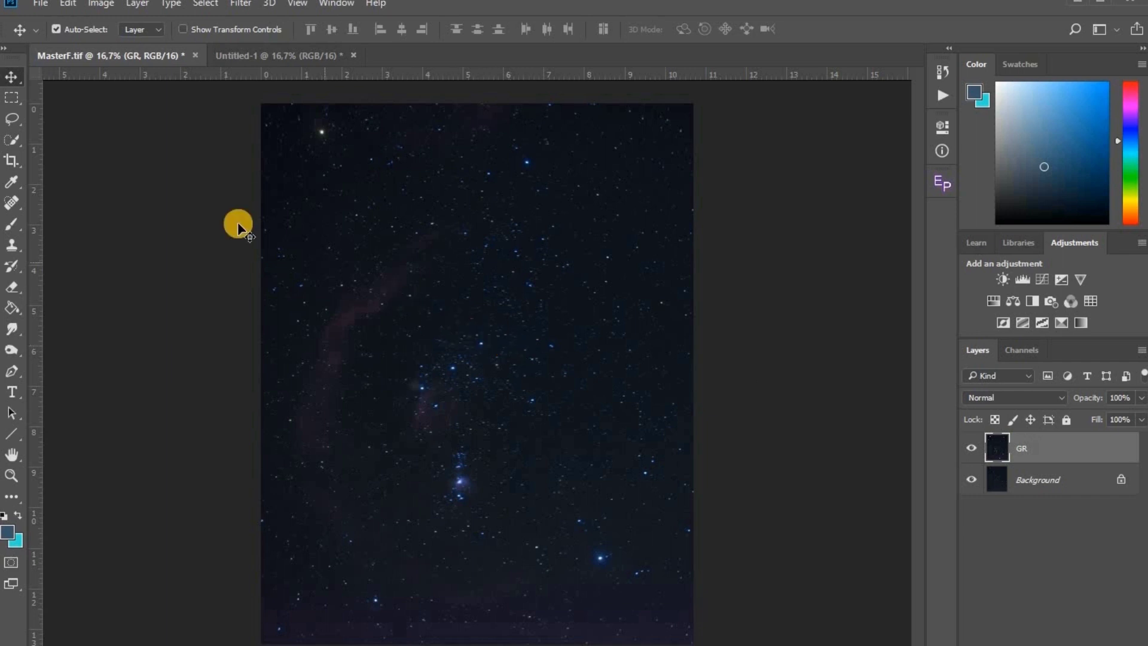
Step: Apply Image onto the GR layer with Untitled-1 as source, Subtract blending and offset 30
click(96, 6)
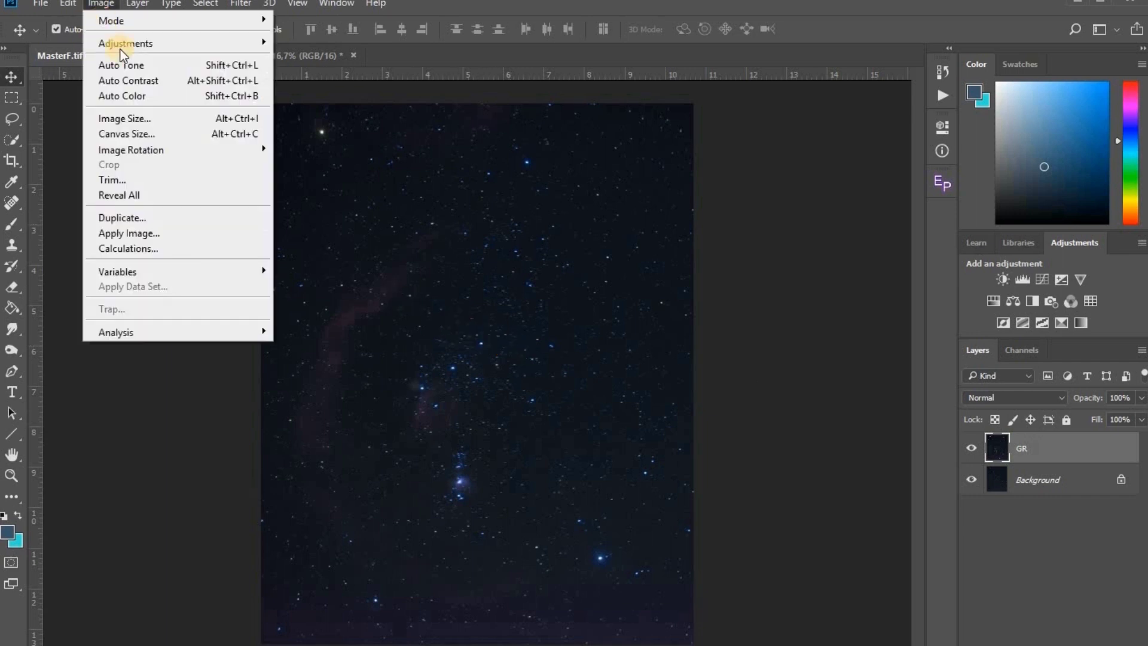
click(139, 233)
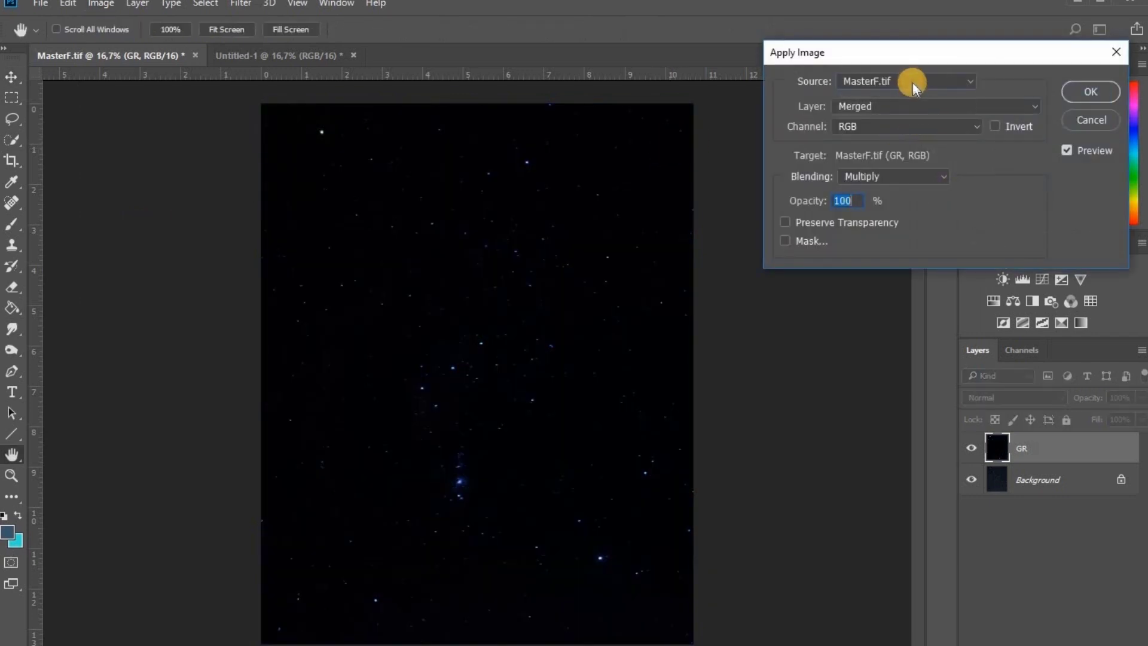
click(911, 80)
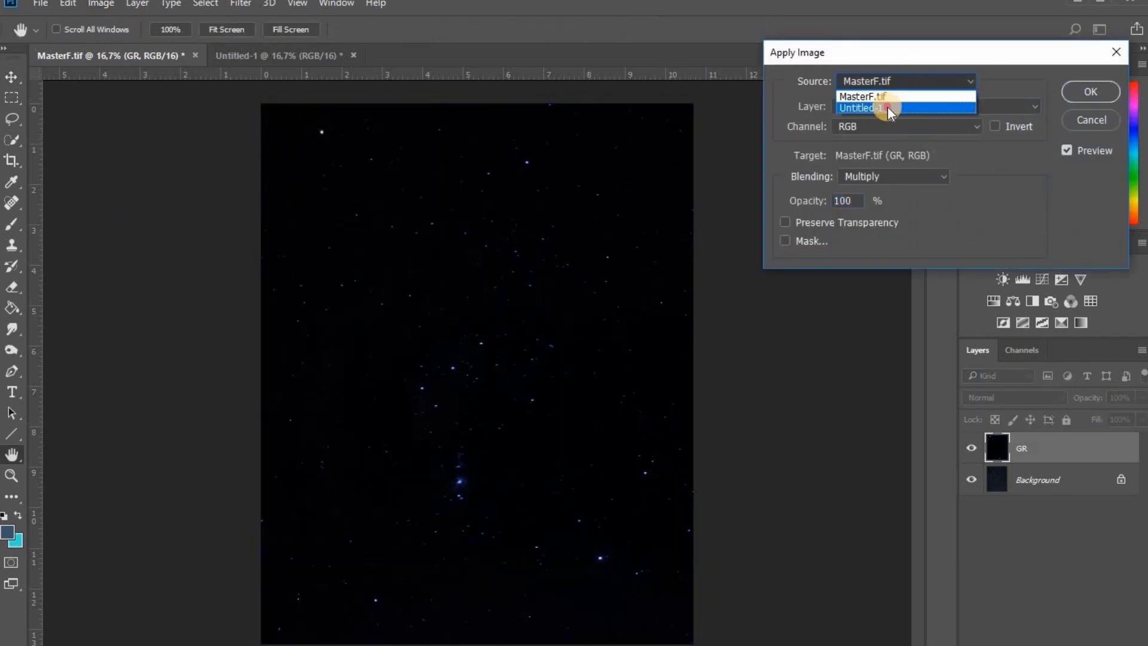
click(887, 102)
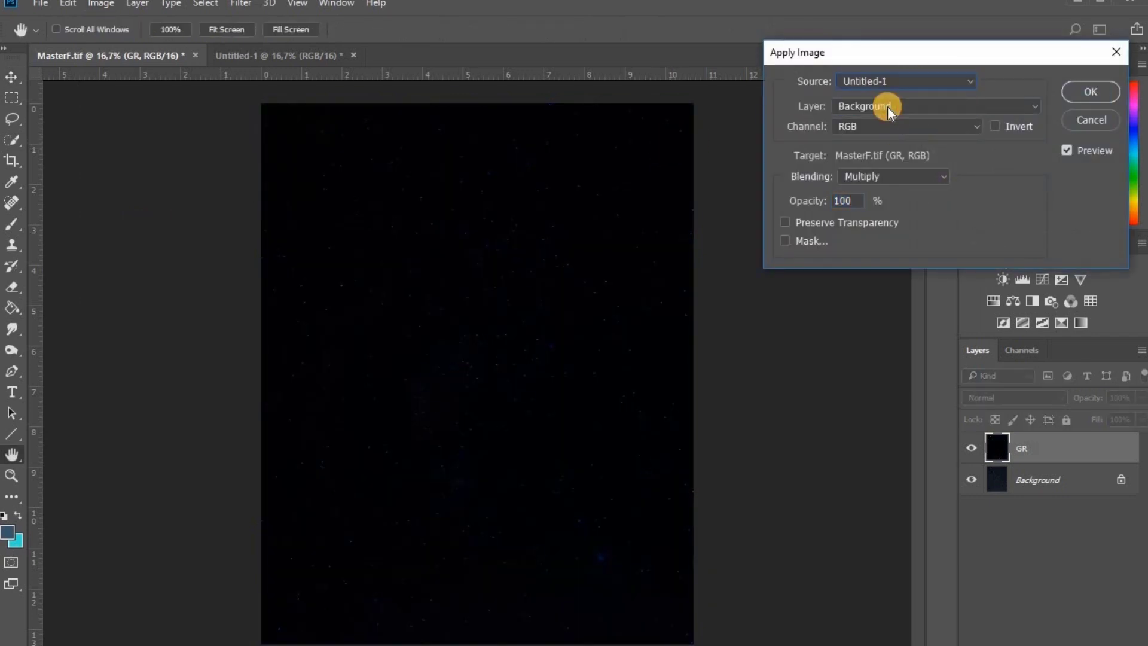
click(909, 175)
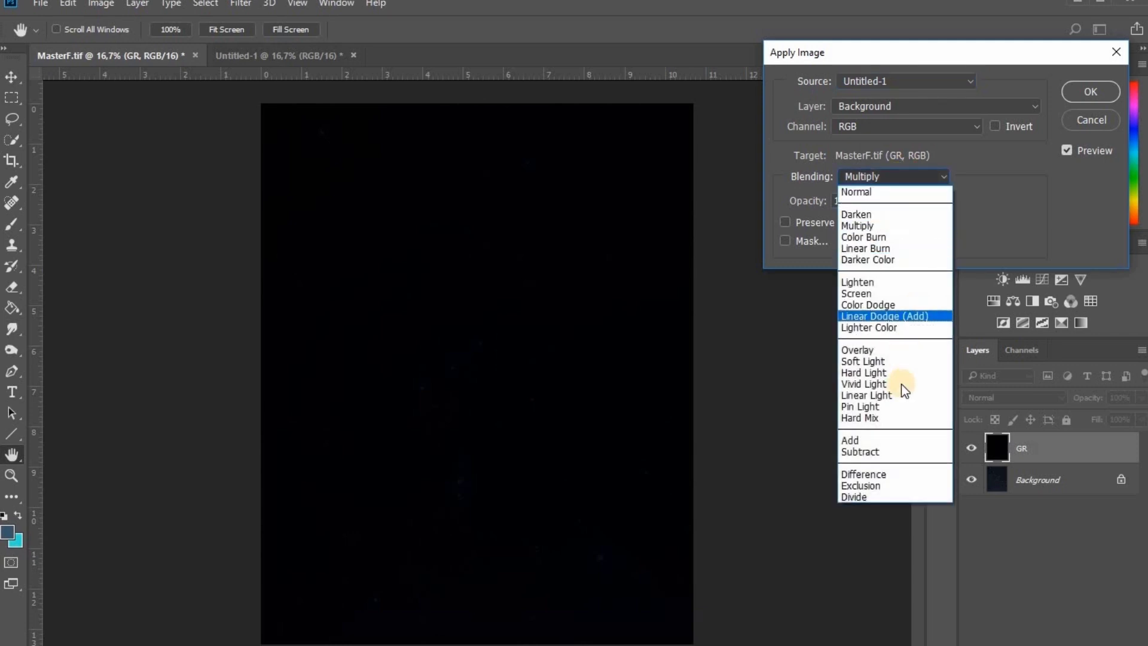
click(877, 452)
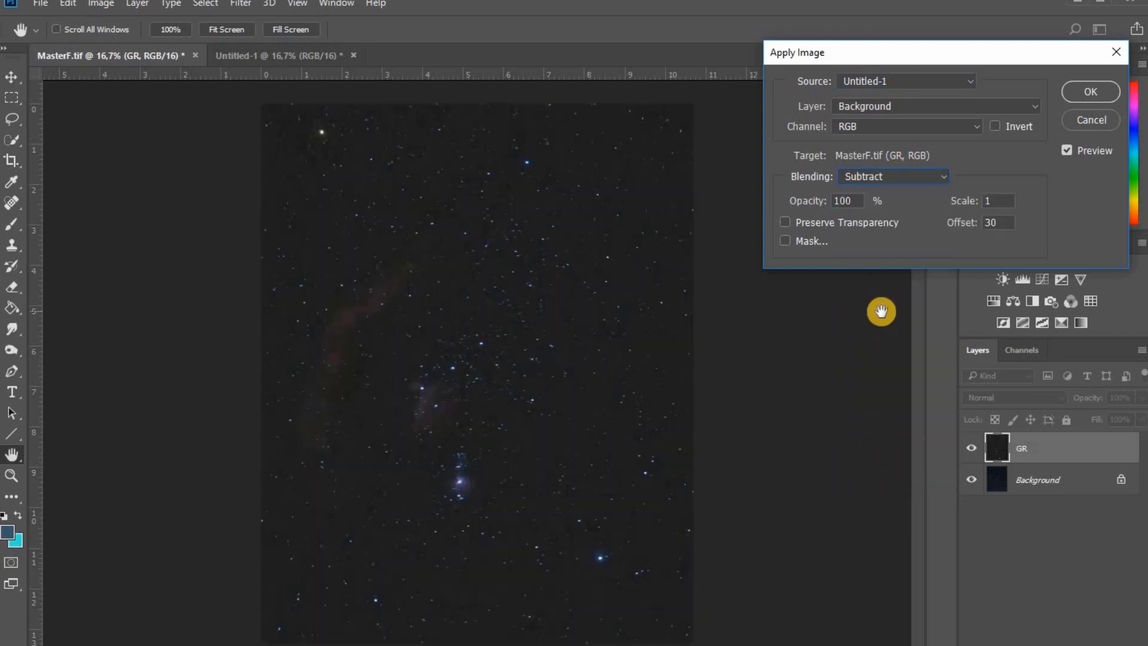
double_click(1003, 223)
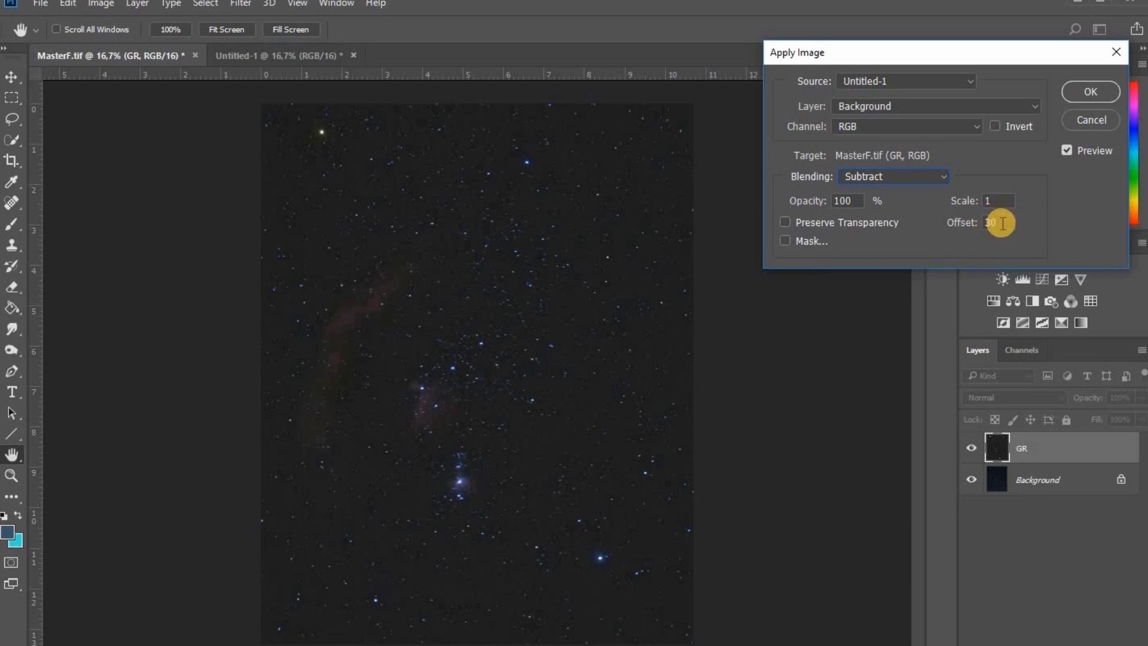
click(1073, 153)
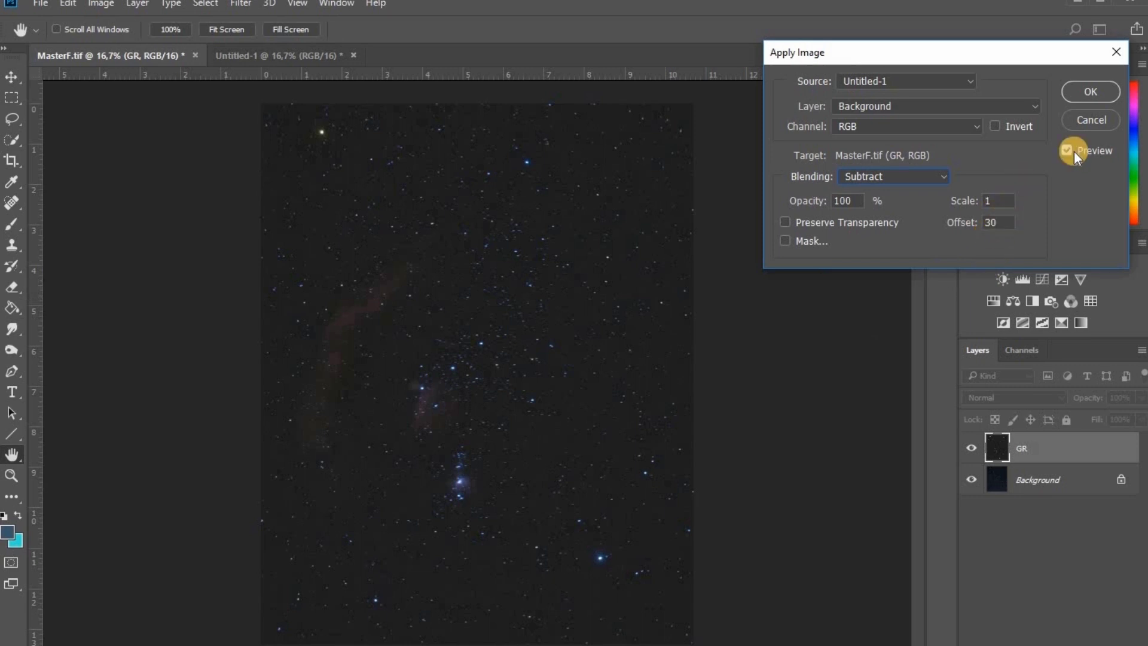
click(1088, 91)
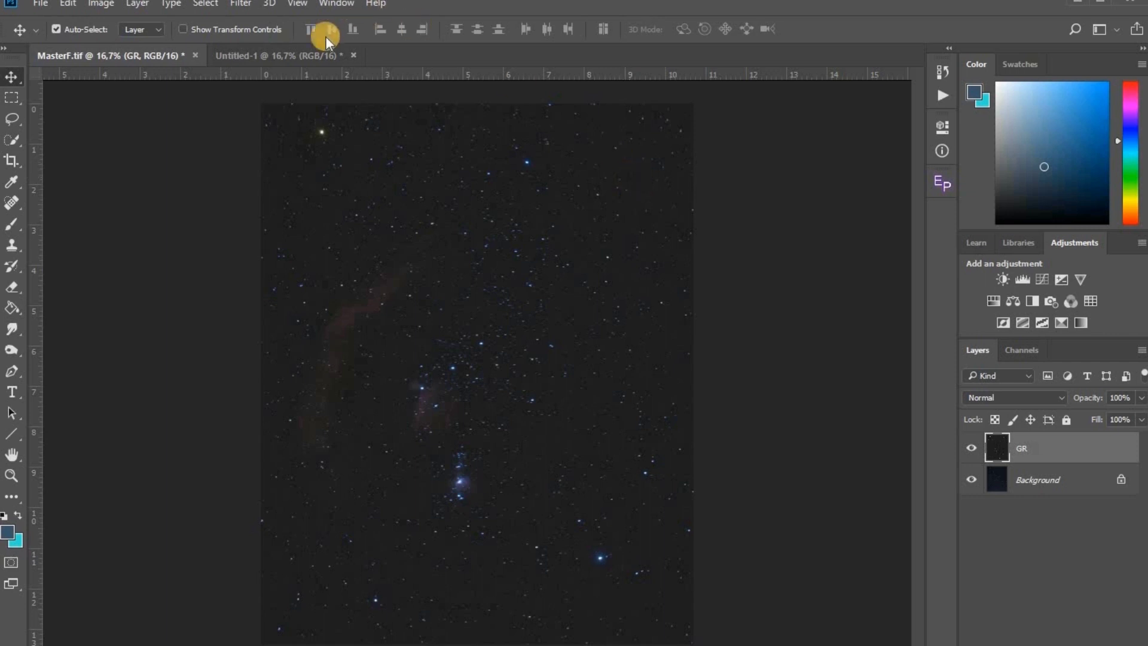
Step: Sharpen the GR layer with an Unsharp Mask of 50% amount and 30-pixel radius
click(241, 5)
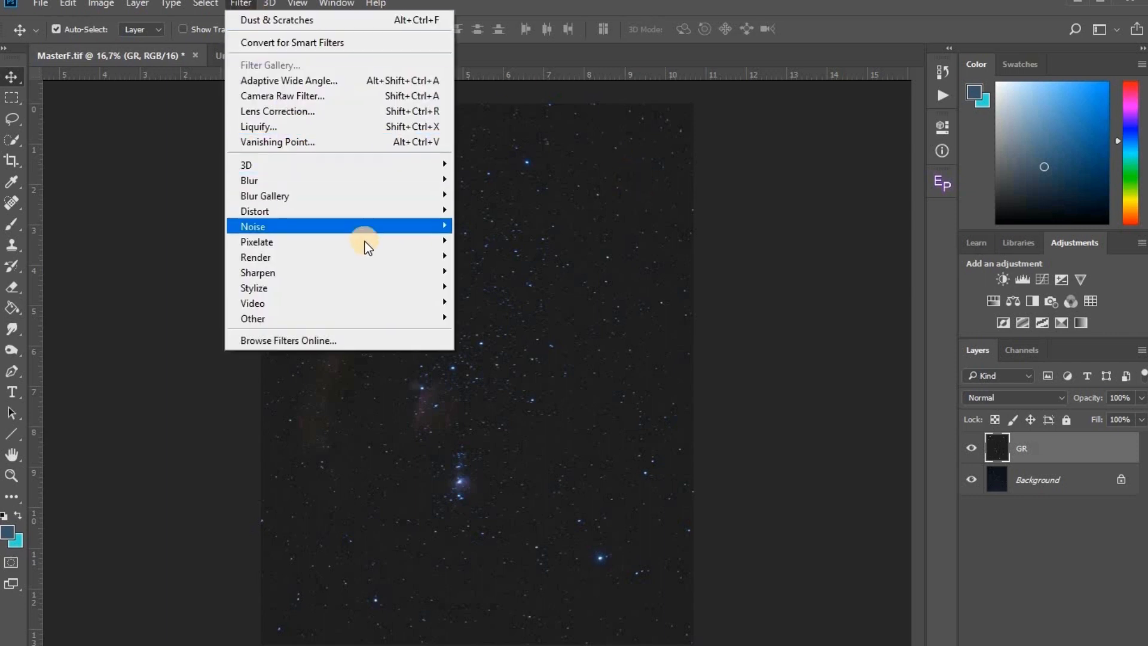
mouse_move(377, 272)
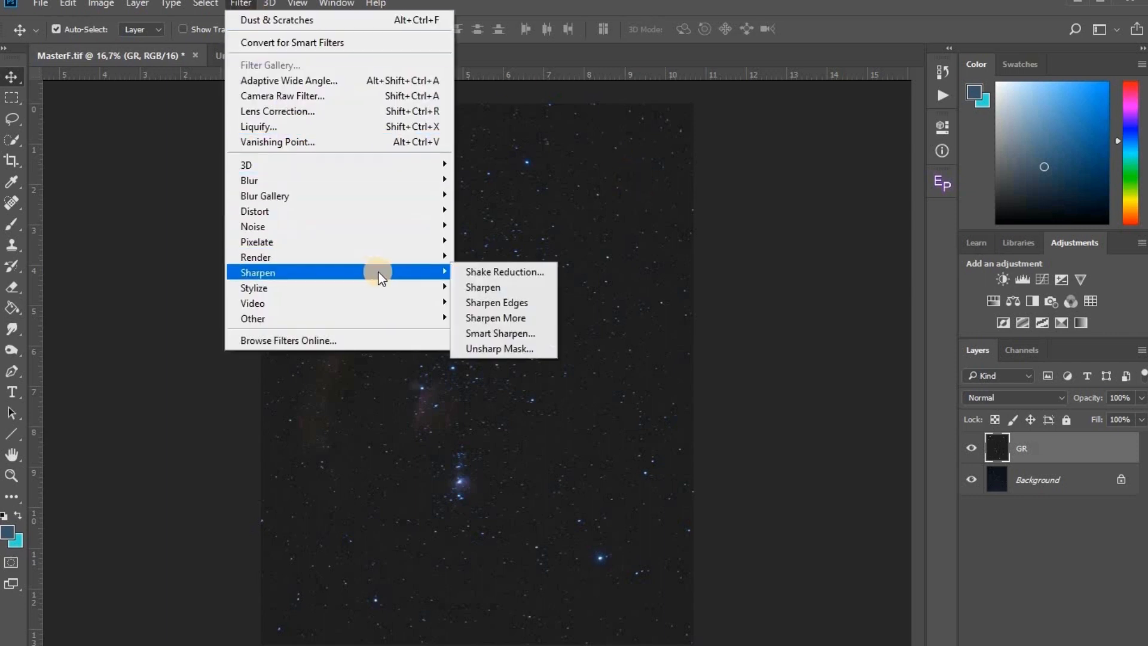
click(513, 344)
double_click(894, 378)
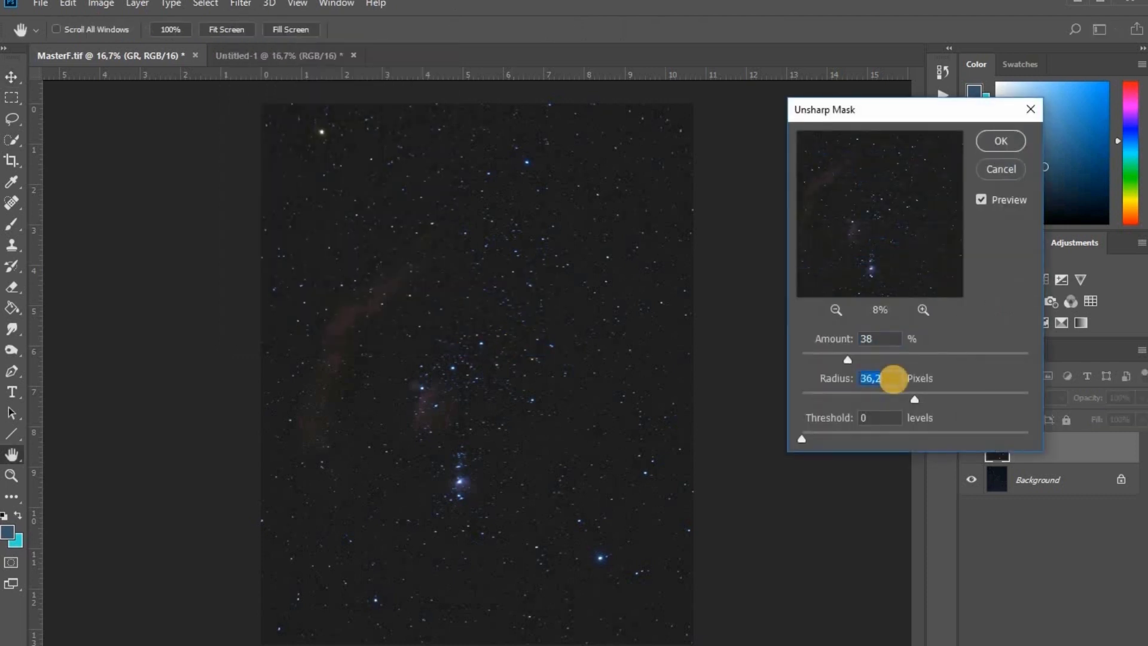
text(30)
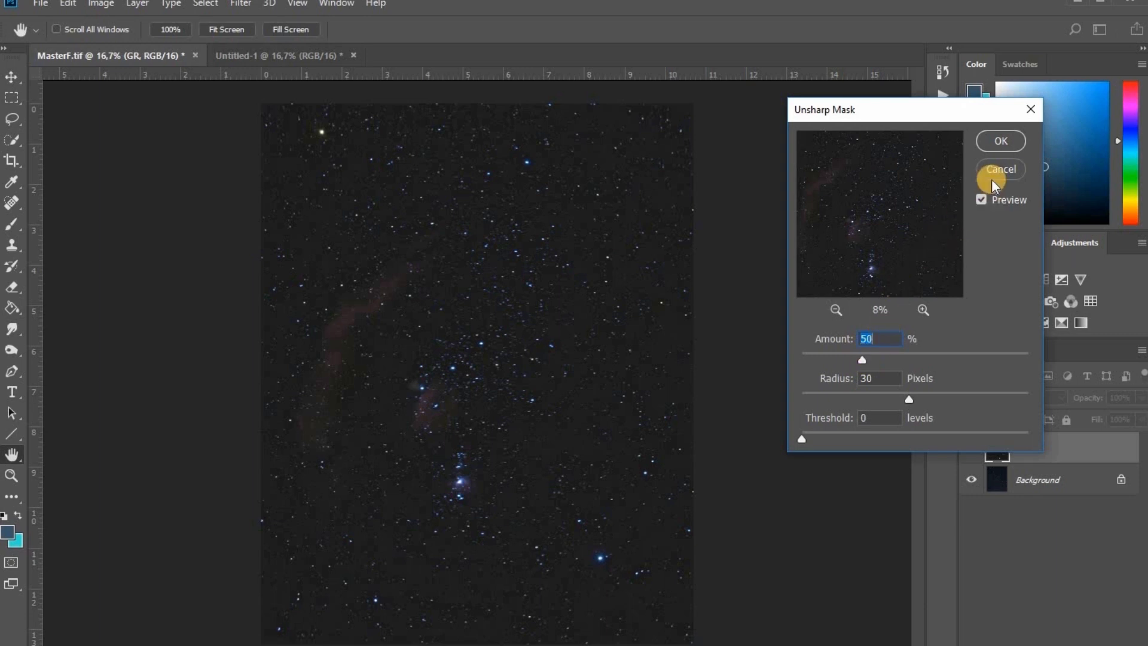
click(999, 143)
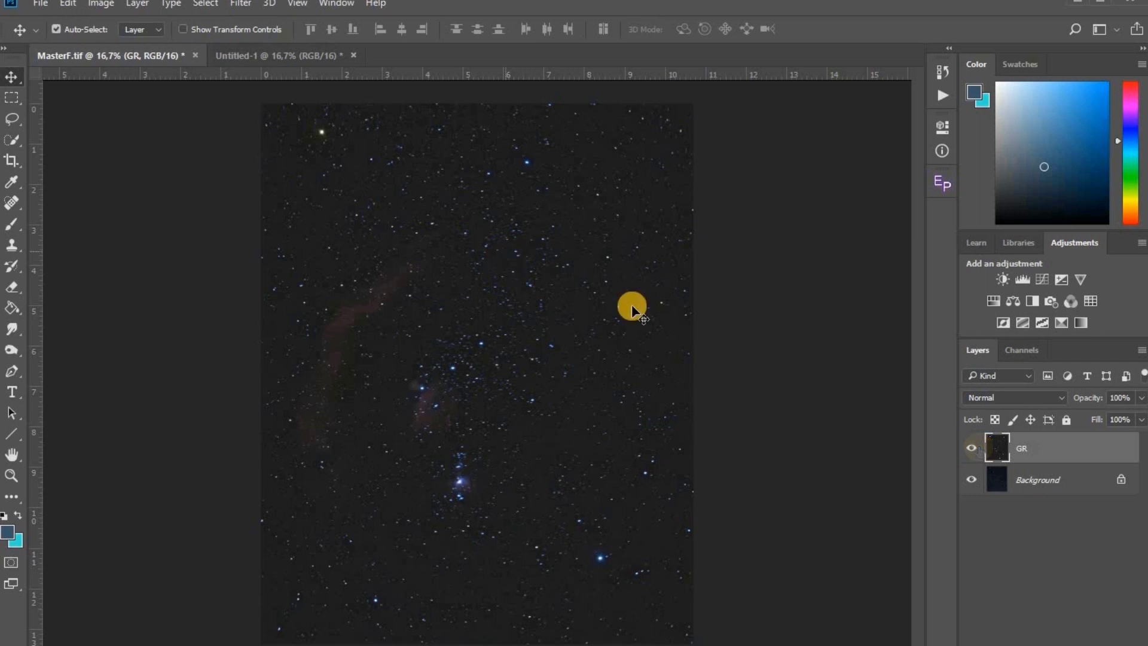
key(ctrl)
click(207, 5)
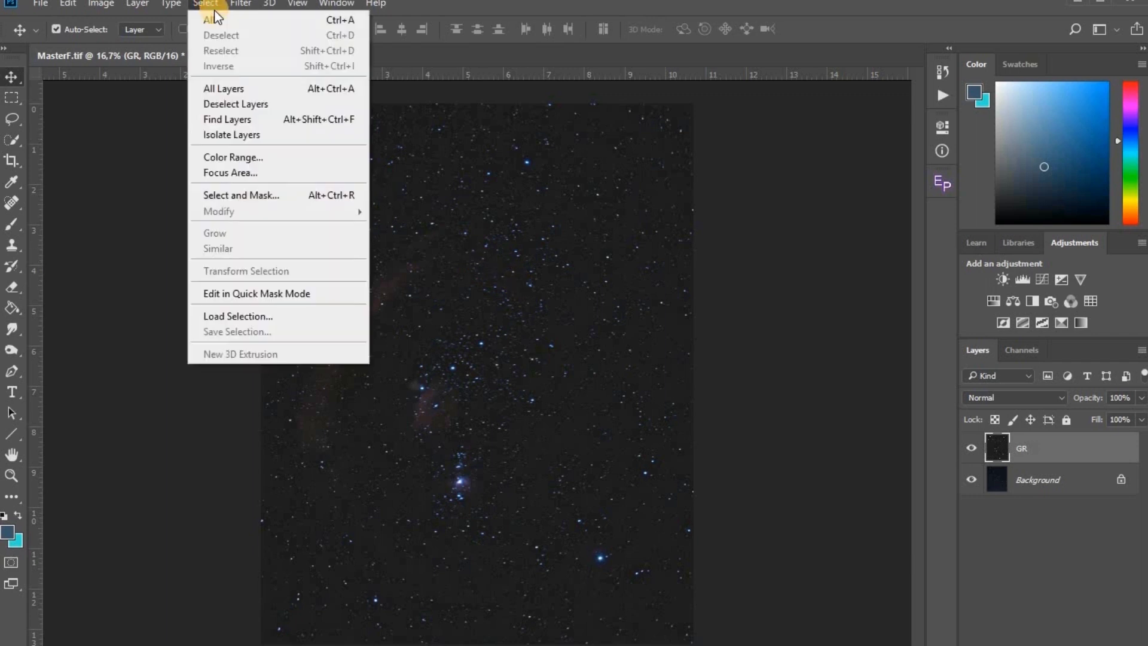
Step: Select the Midtones through Color Range (fuzziness 40, range 105–150) and hide the selection edges
click(238, 157)
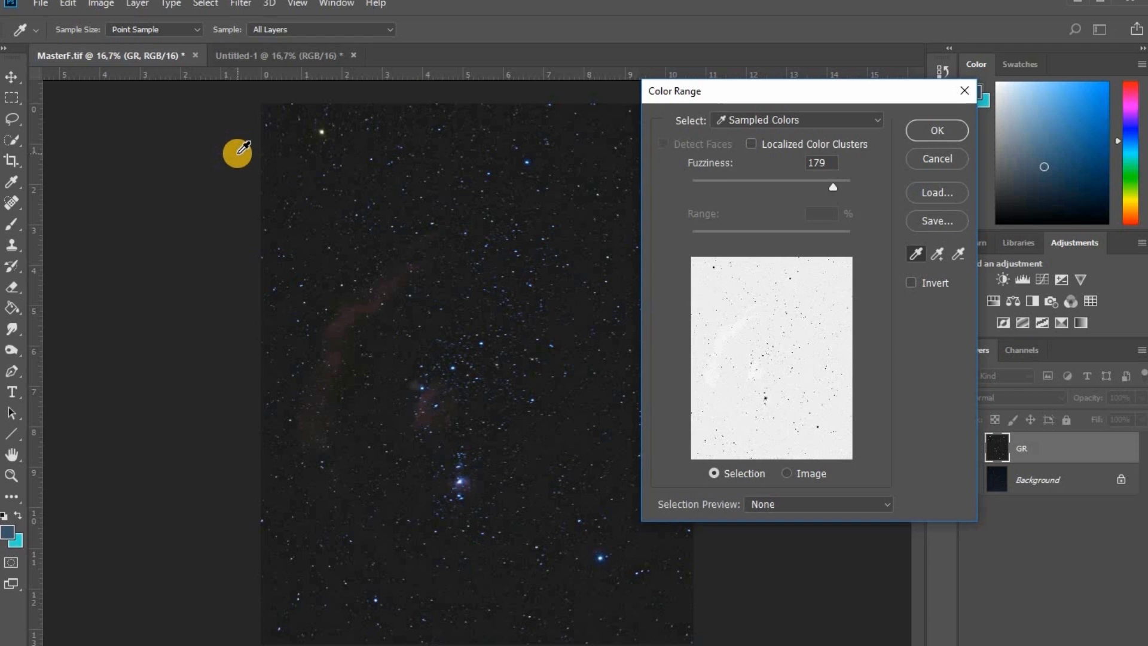
click(744, 93)
click(792, 120)
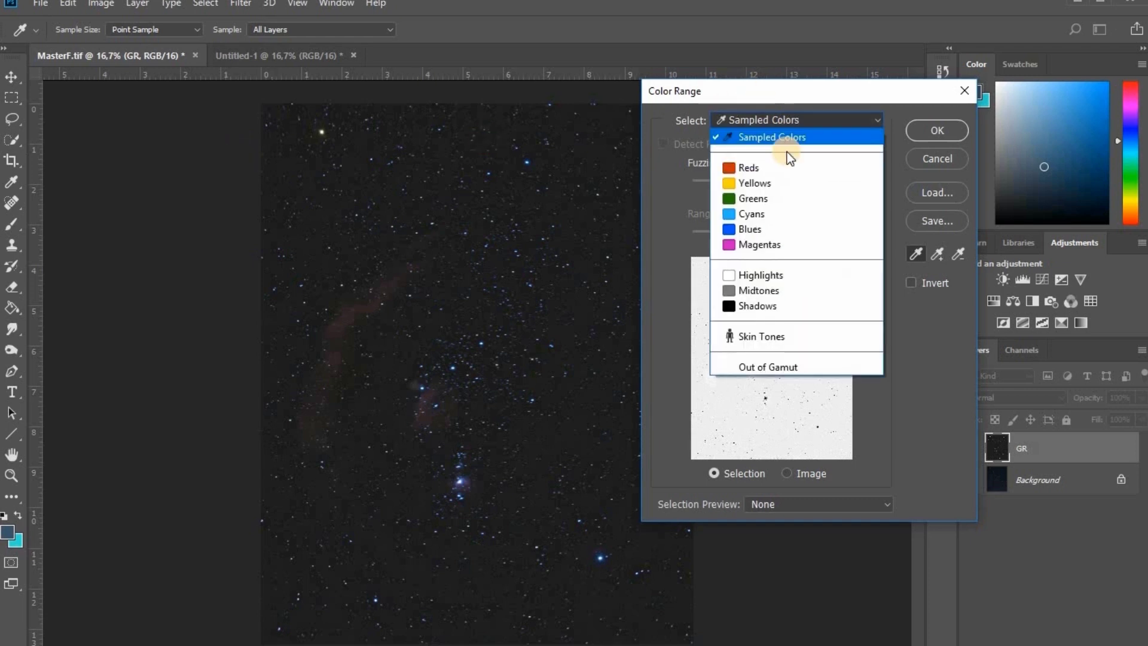
click(760, 289)
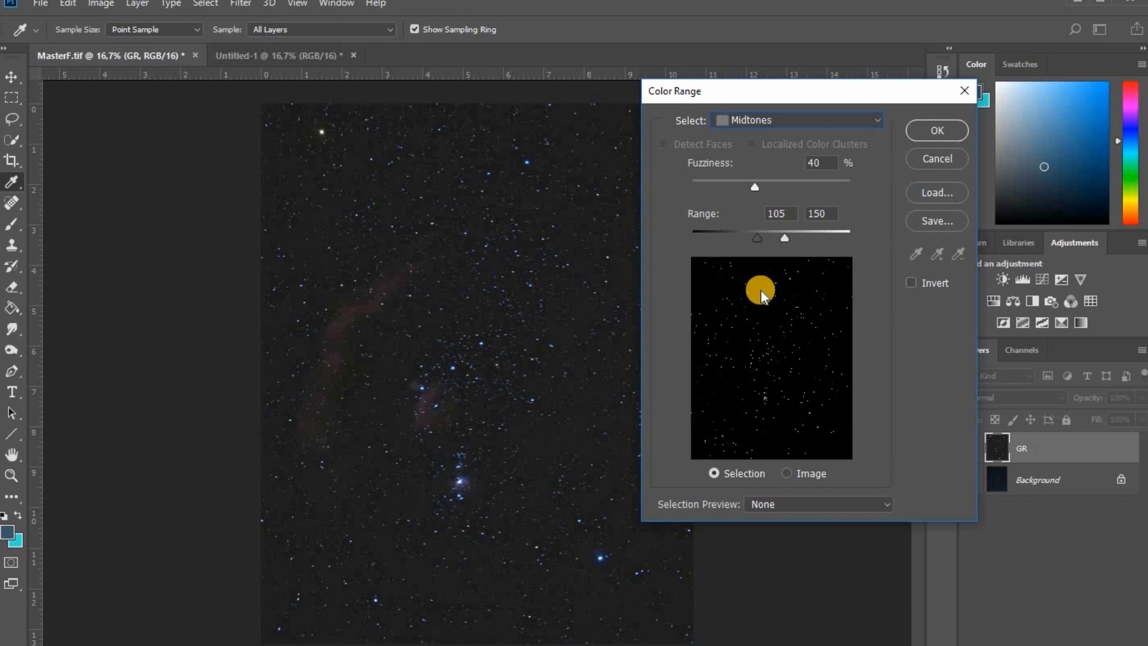
click(927, 133)
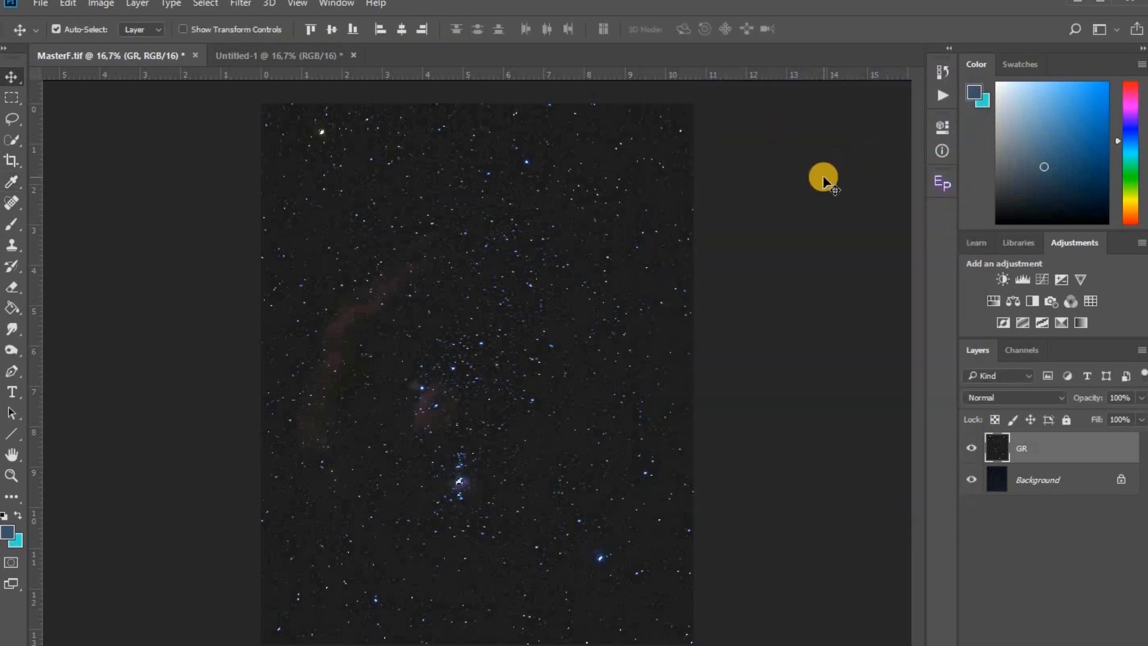
key(ctrl+h)
Step: Shrink the selected stars with a 1-pixel Minimum filter set to preserve Roundness
click(241, 4)
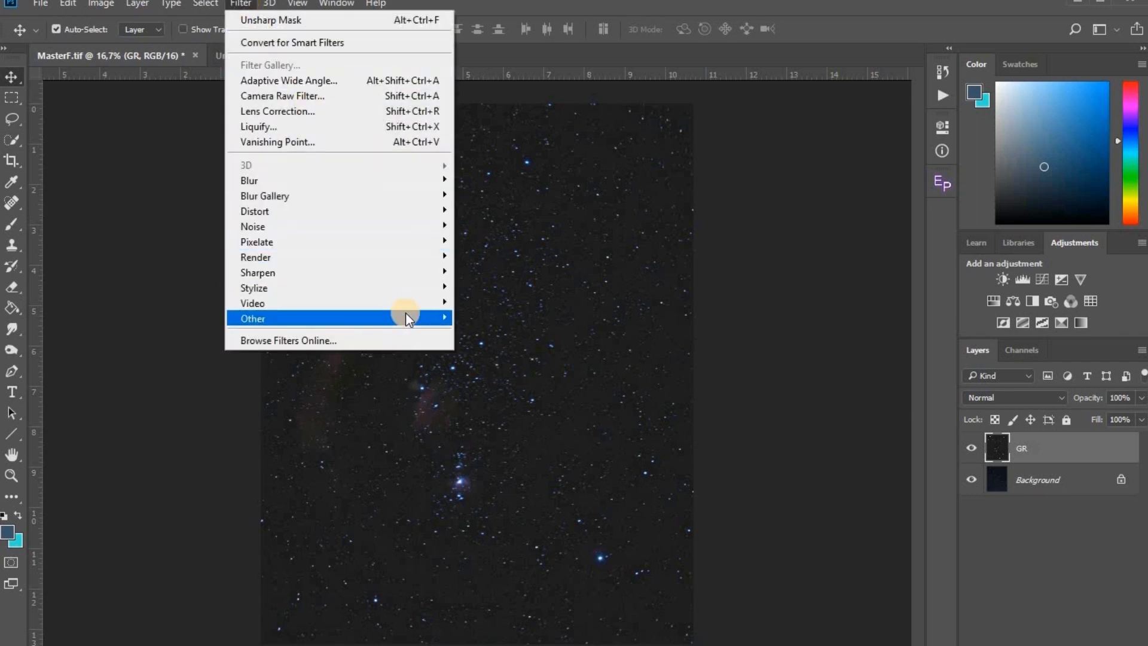
mouse_move(406, 317)
click(490, 379)
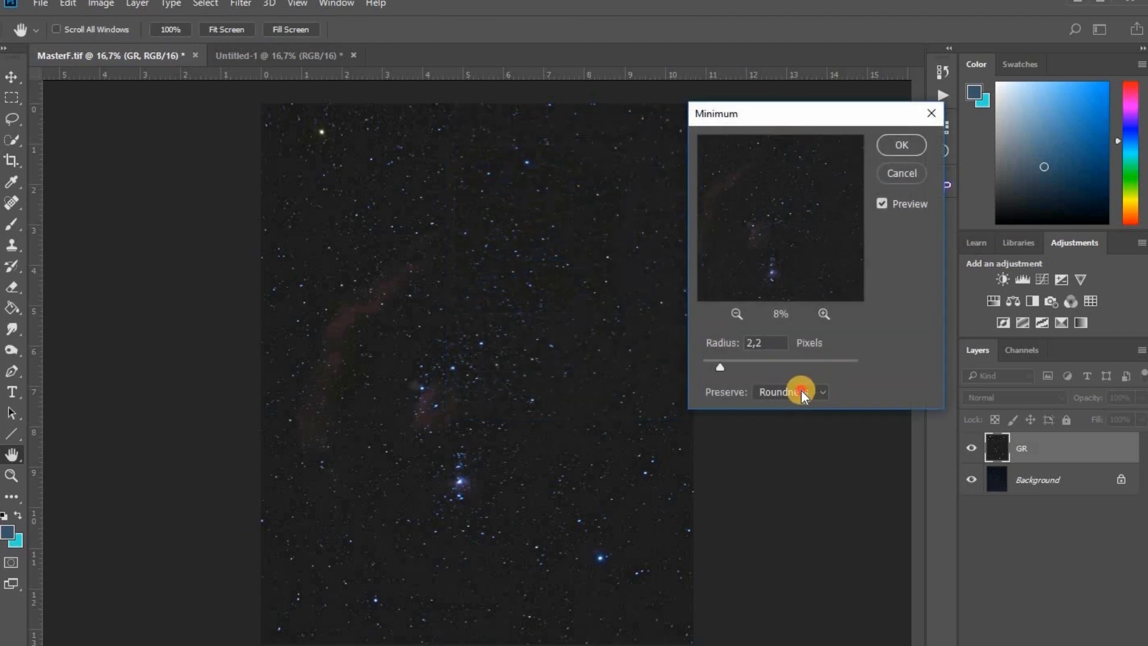
click(799, 391)
click(787, 416)
double_click(771, 342)
text(1,5)
click(900, 144)
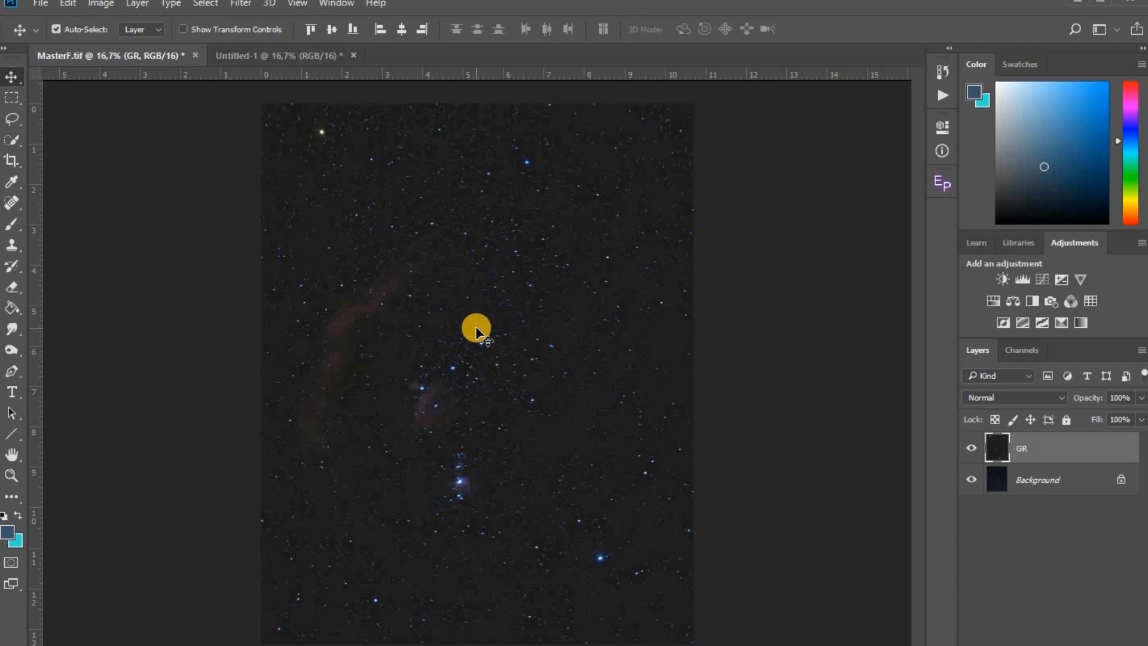
key(ctrl+shift+a)
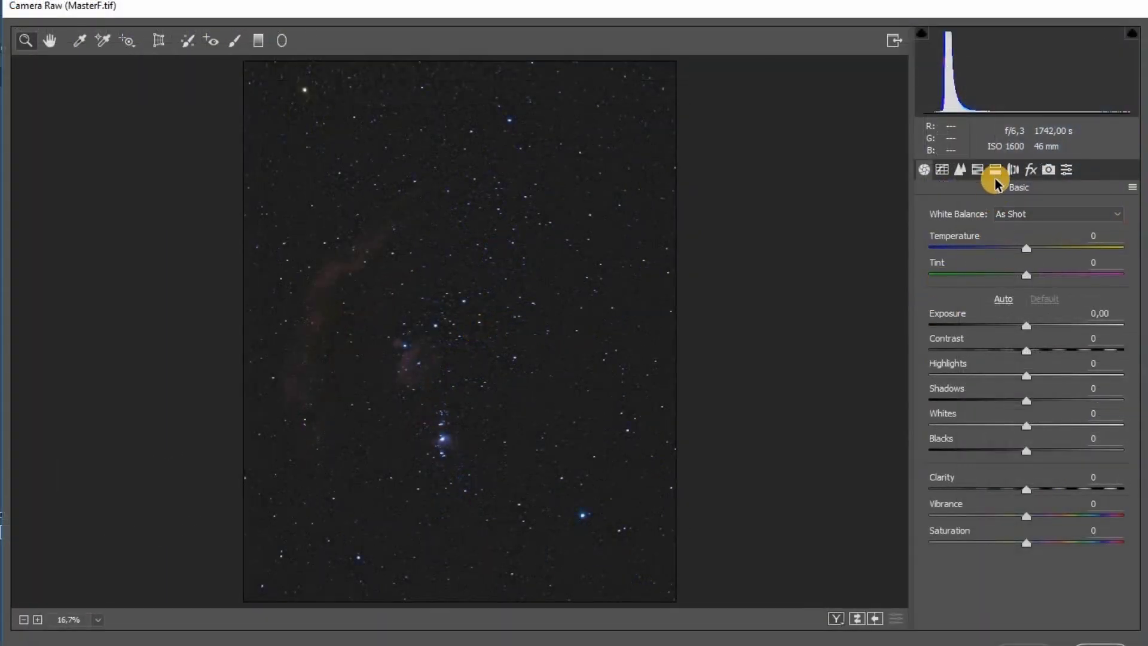
Step: In Camera Raw HSL, raise Reds, Oranges and Yellows luminance to +100 and nudge Blues
click(995, 172)
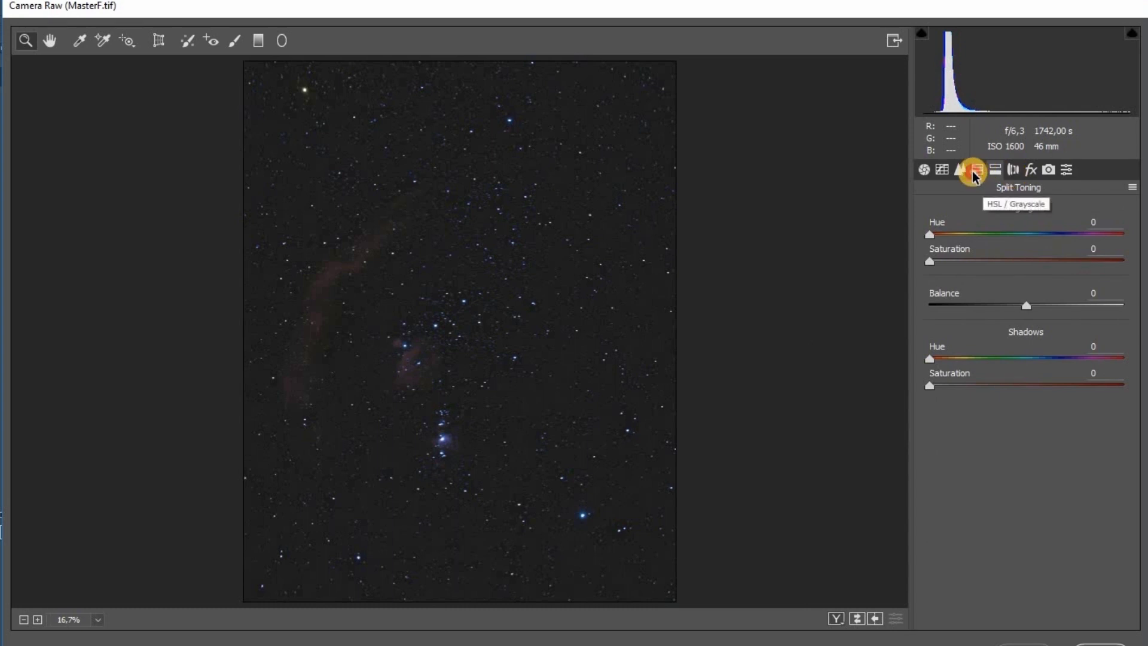
click(976, 172)
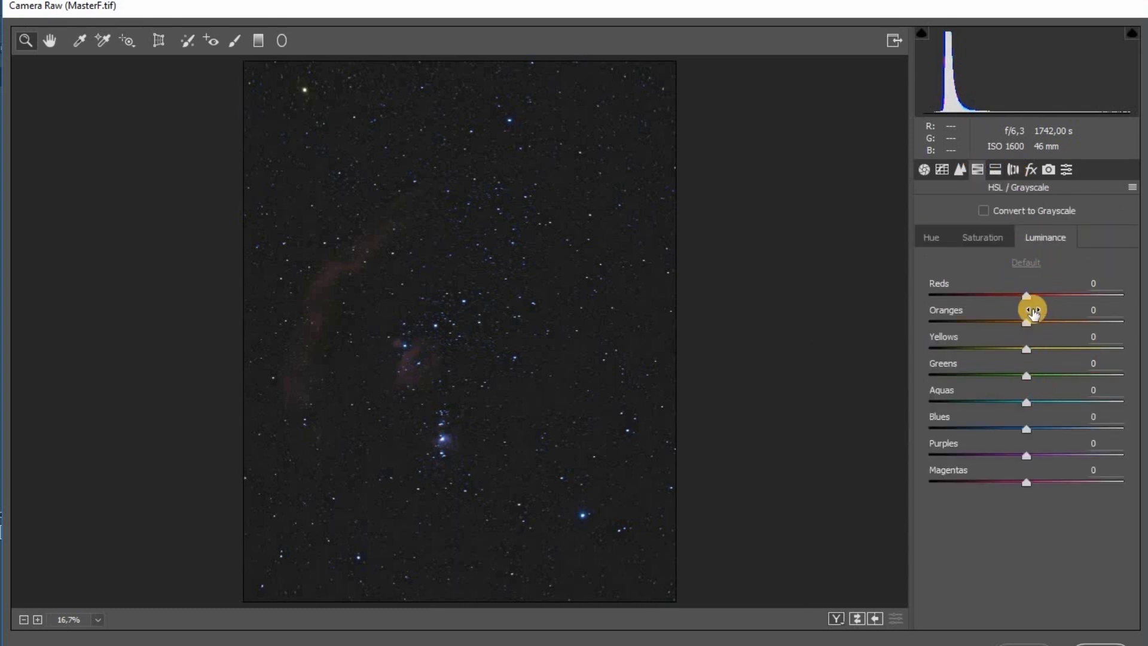
drag(1026, 295, 1123, 294)
drag(1025, 323, 1123, 323)
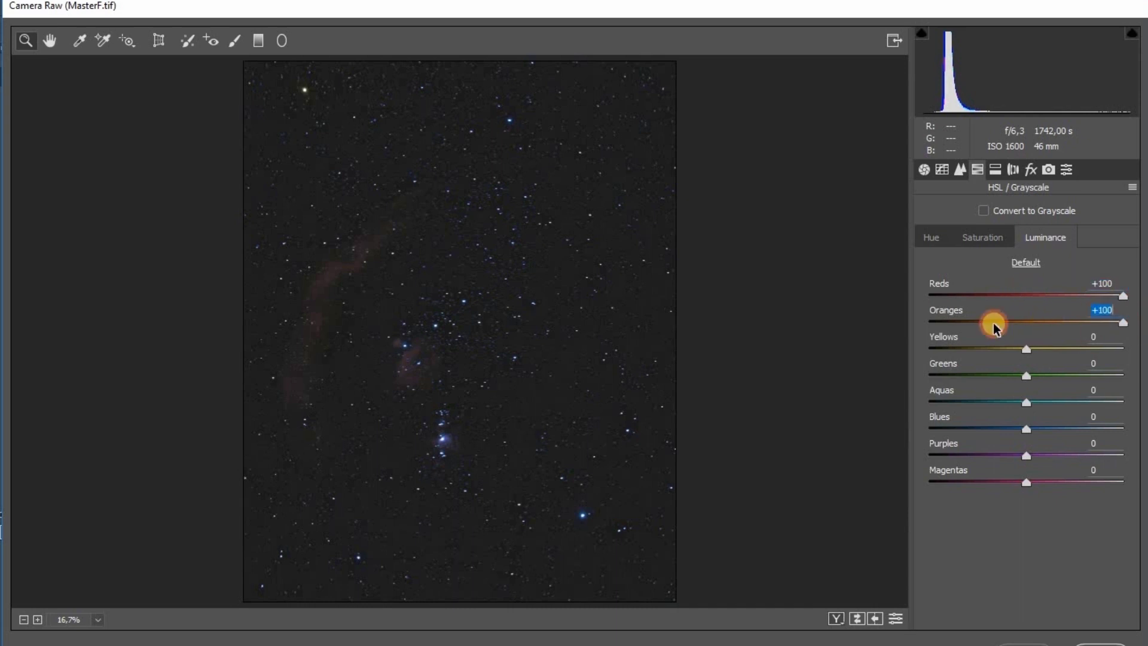
drag(1025, 349, 1122, 350)
drag(1026, 429, 1044, 428)
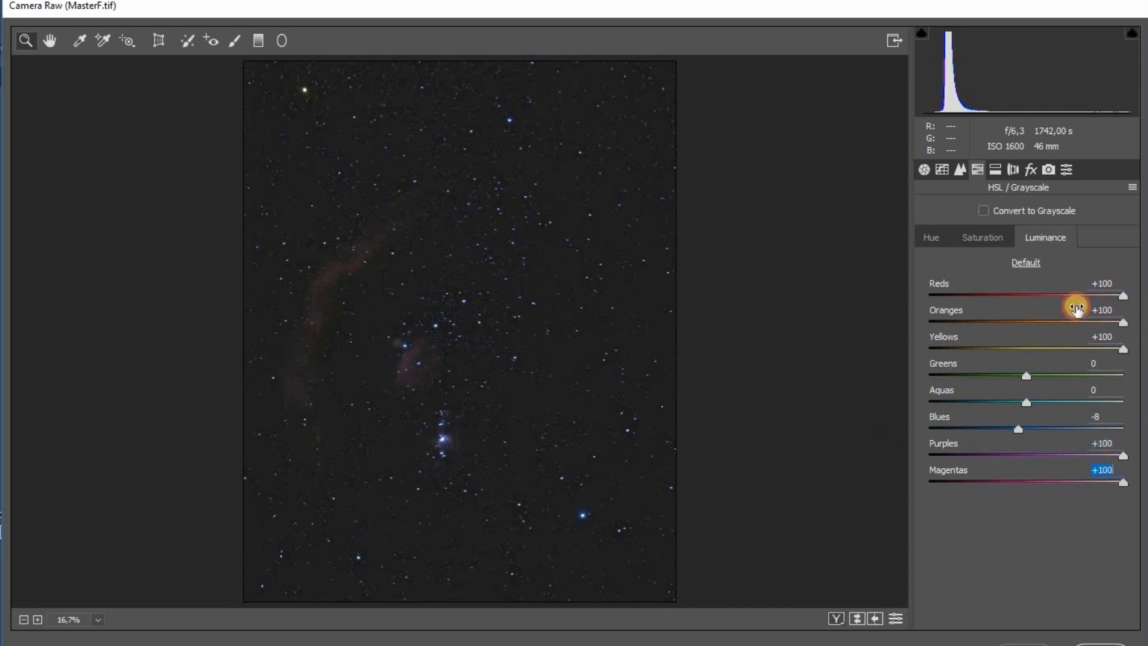
Step: Set Reds and Oranges saturation to +100, adjust Blues and Purples, and apply the edit
click(982, 238)
drag(1026, 294, 1123, 295)
drag(1026, 323, 1124, 323)
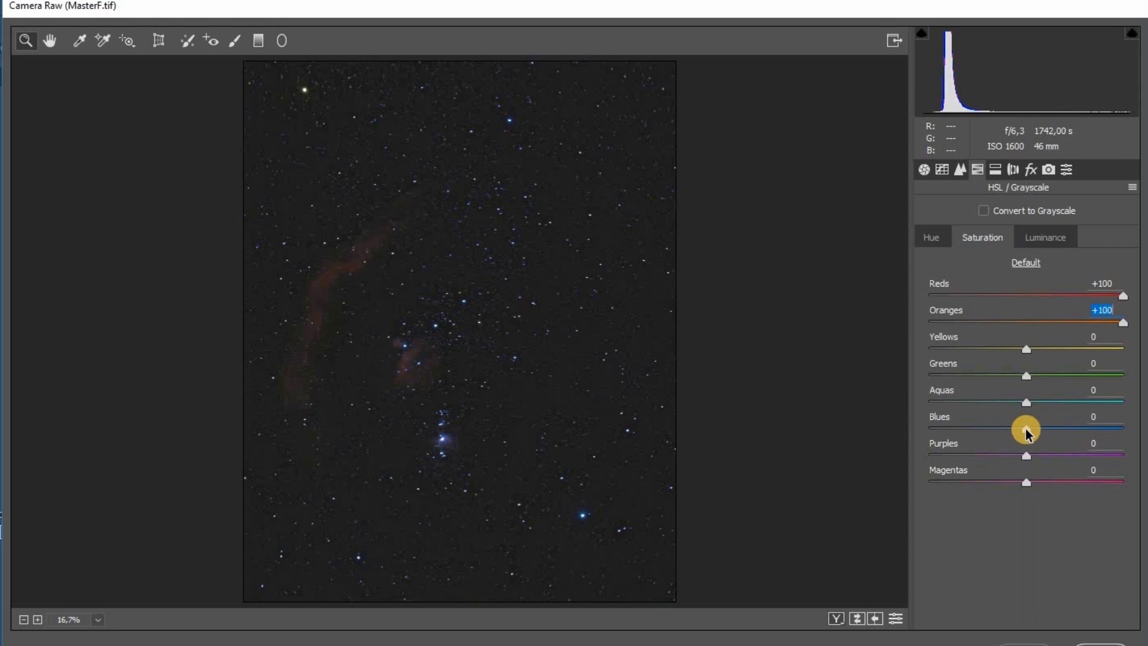
drag(1026, 429, 1007, 429)
click(1026, 455)
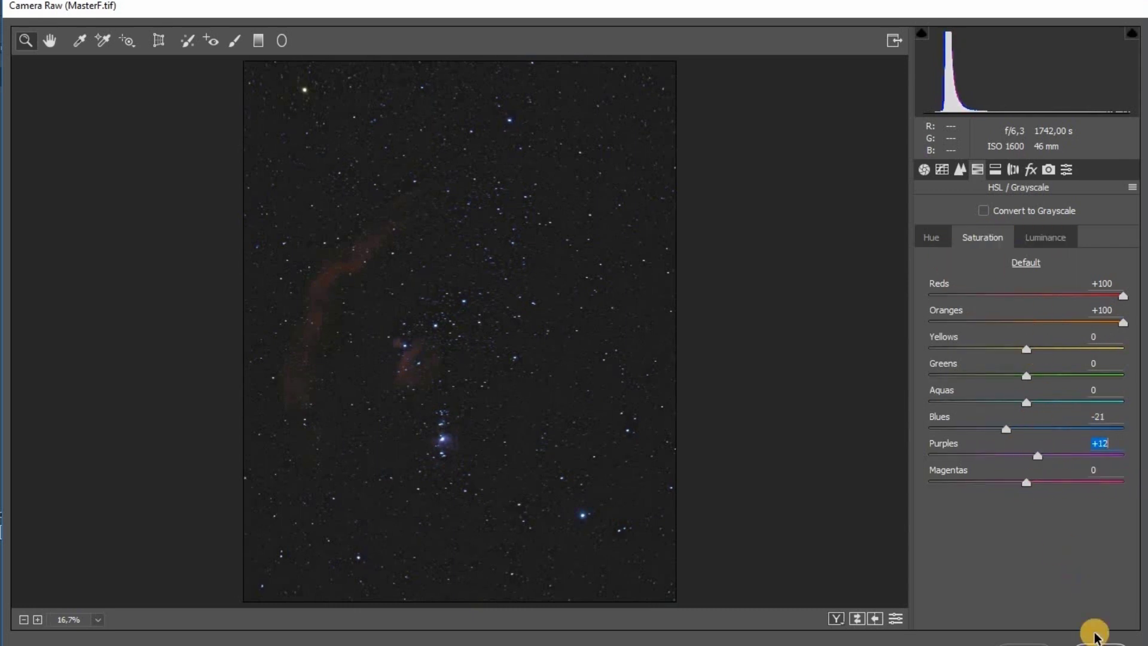
click(1095, 636)
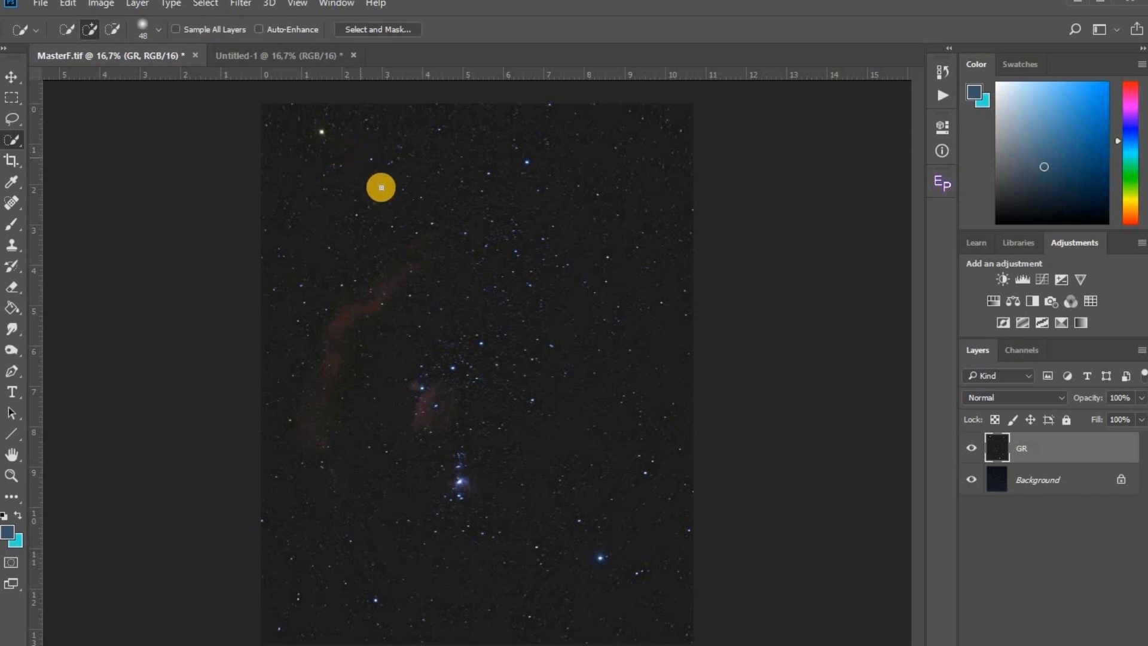
Step: Quick-select four bright stars across the top and bottom of the field
click(320, 131)
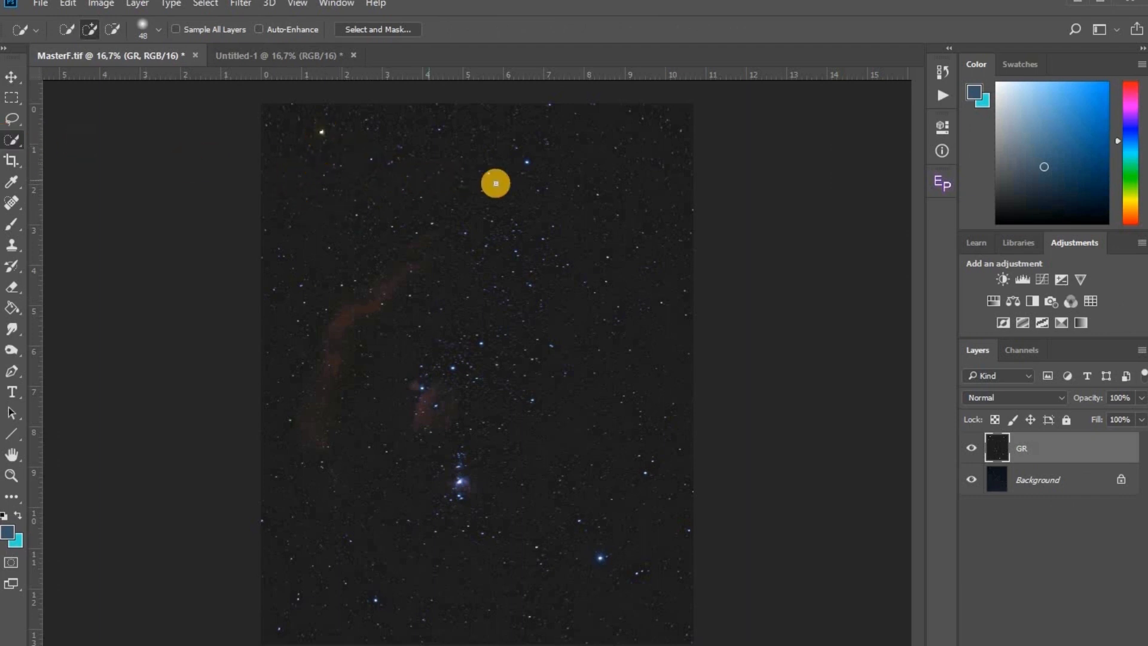
click(526, 162)
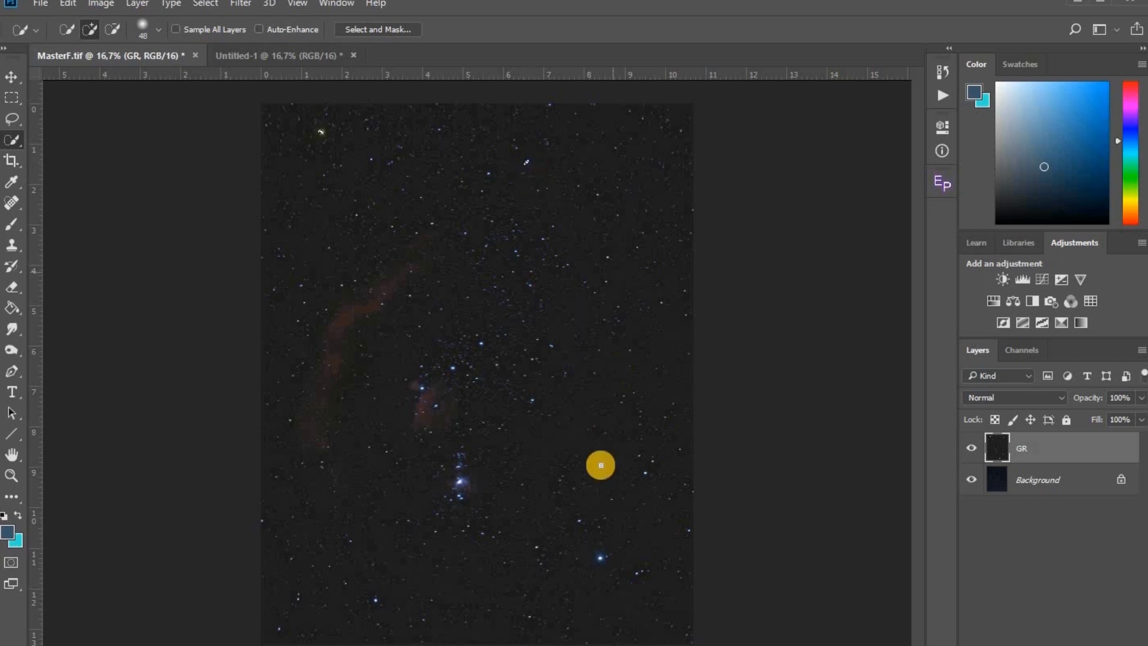
click(600, 557)
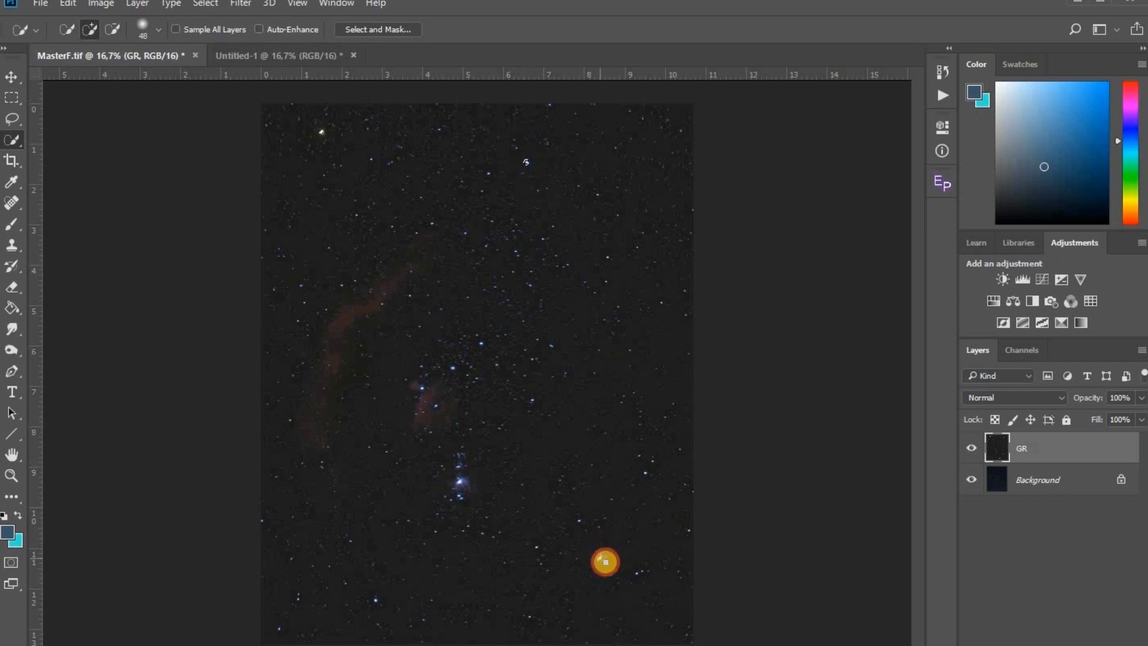
click(375, 602)
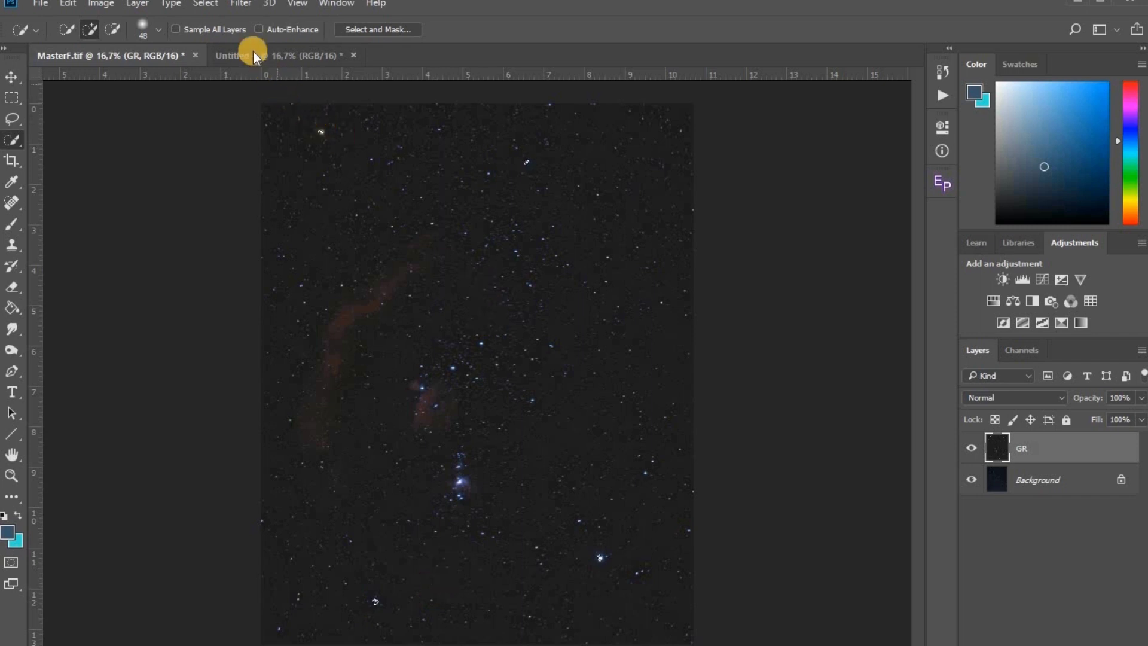
Step: Expand the star selection, feather it by about 2 pixels, and hide its edges
click(206, 7)
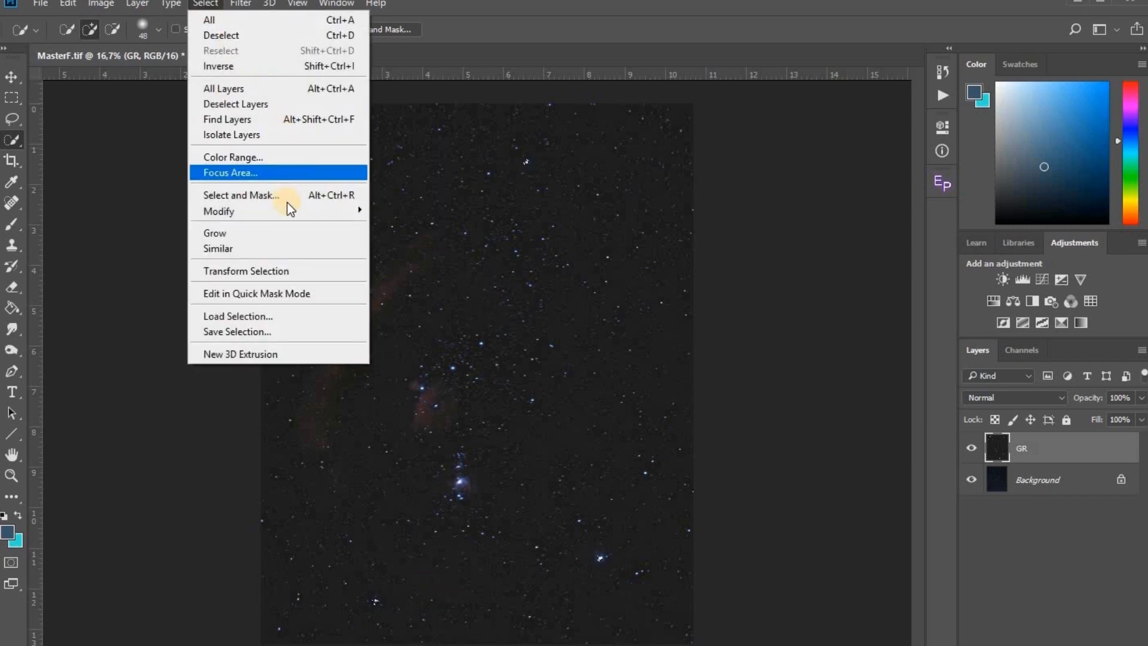
mouse_move(287, 211)
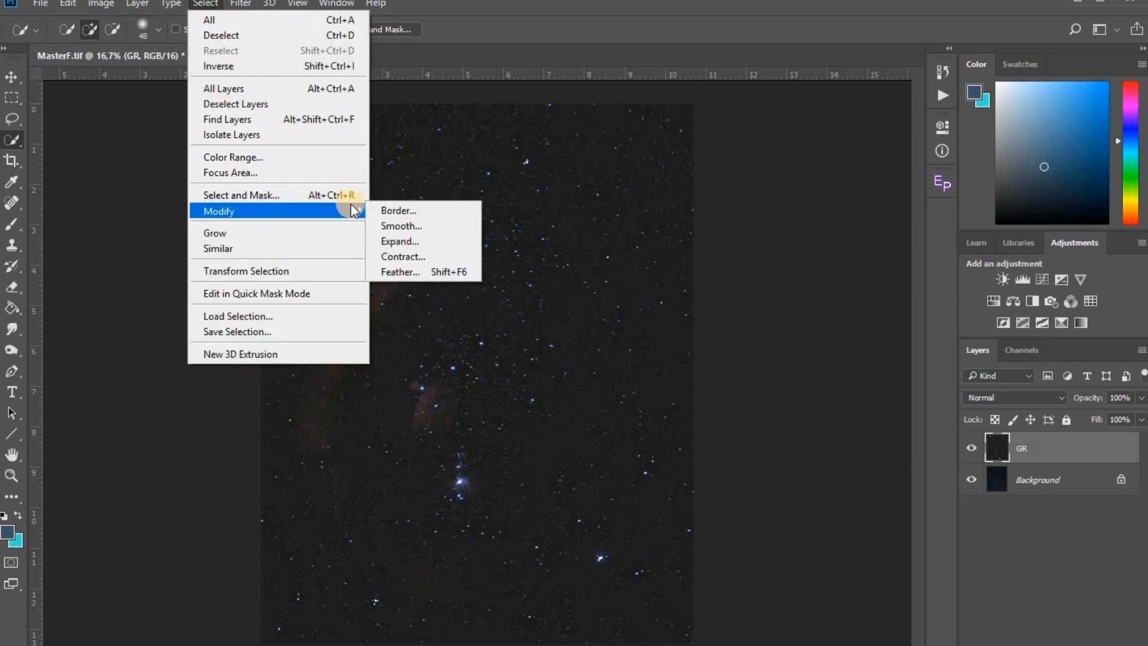
click(403, 241)
click(538, 235)
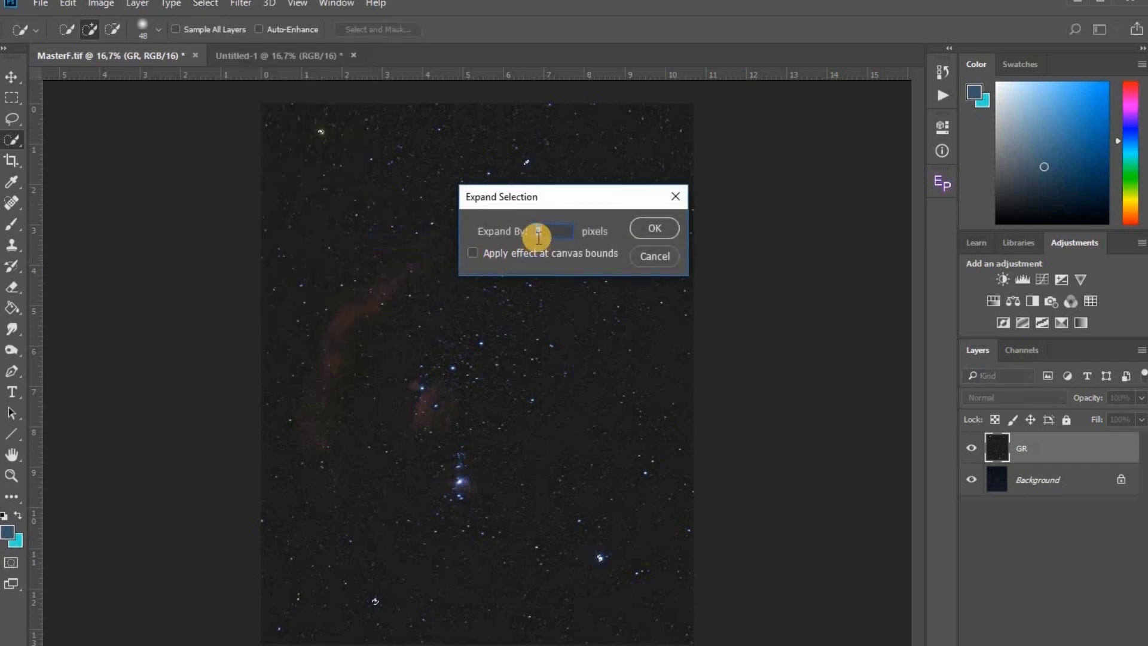
click(652, 226)
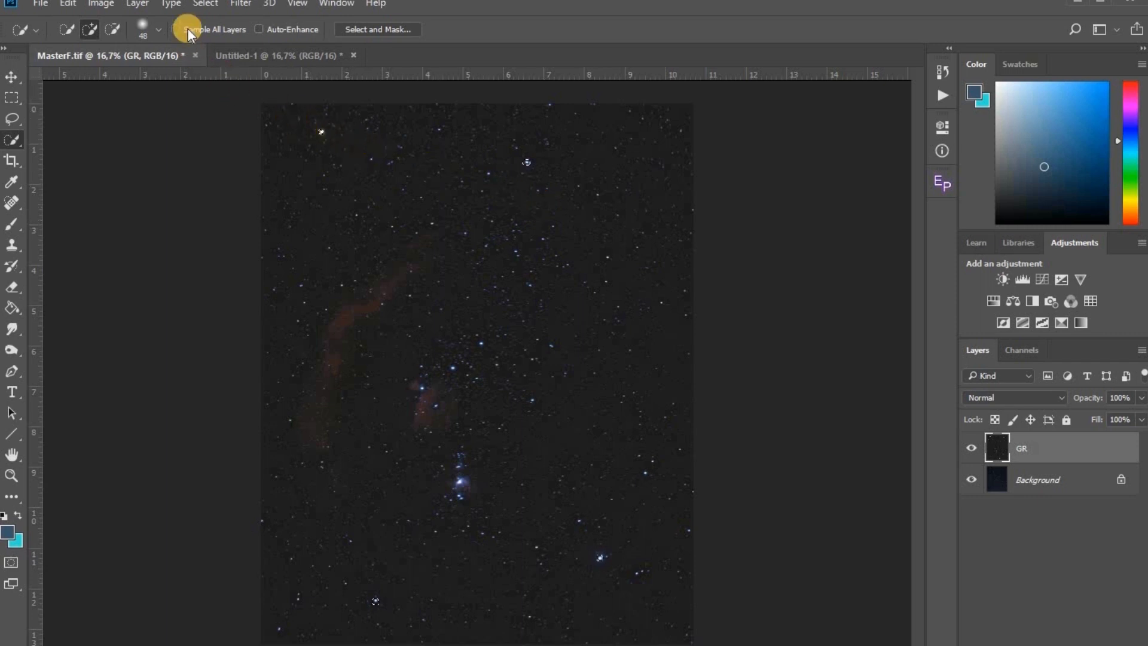
click(203, 5)
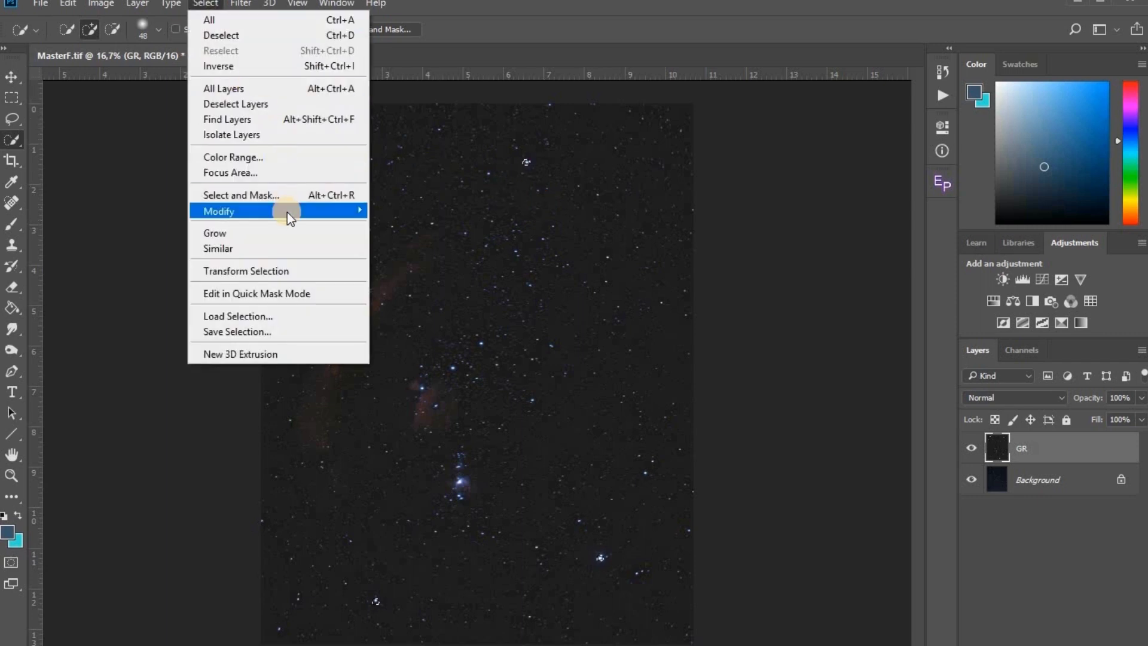
mouse_move(287, 213)
click(398, 271)
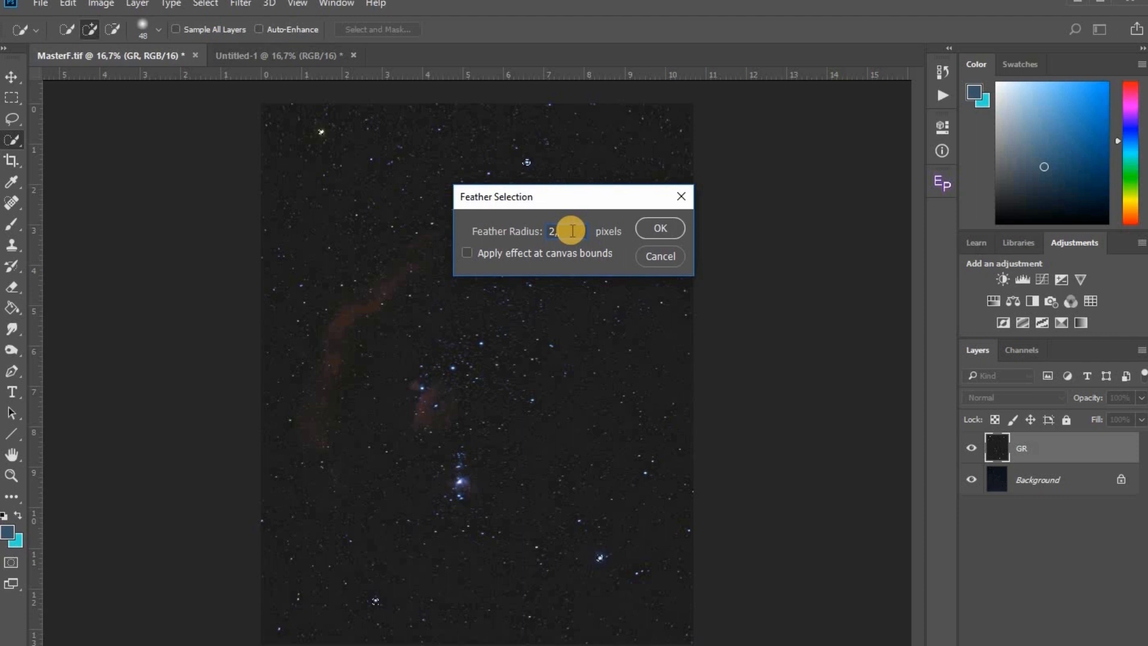
click(651, 228)
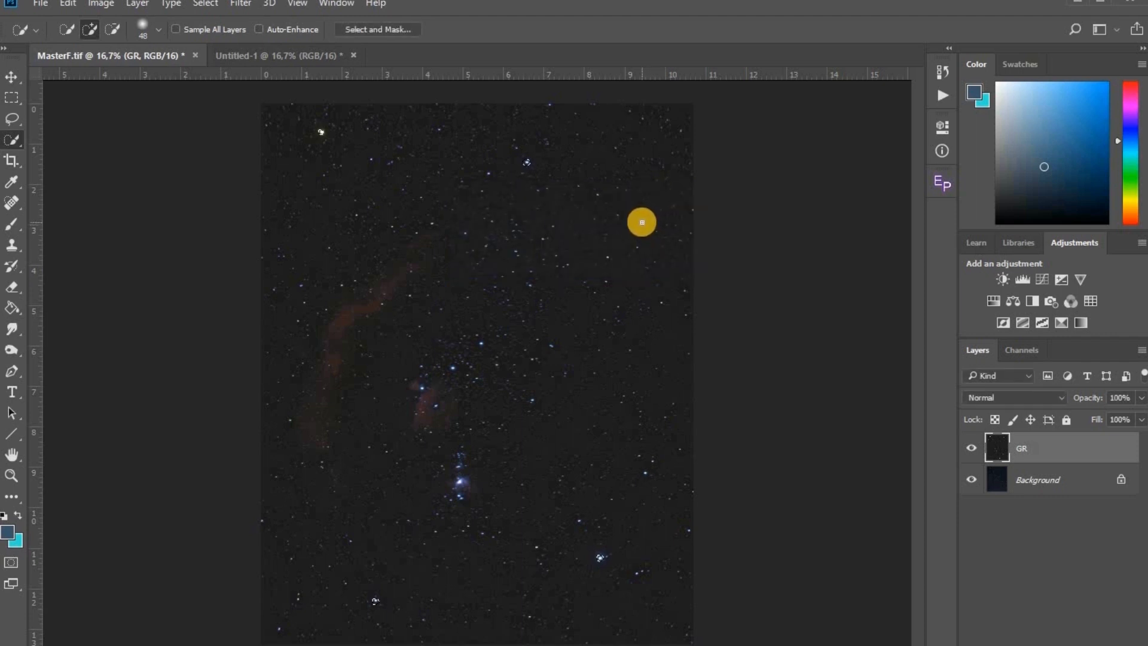
key(ctrl+h)
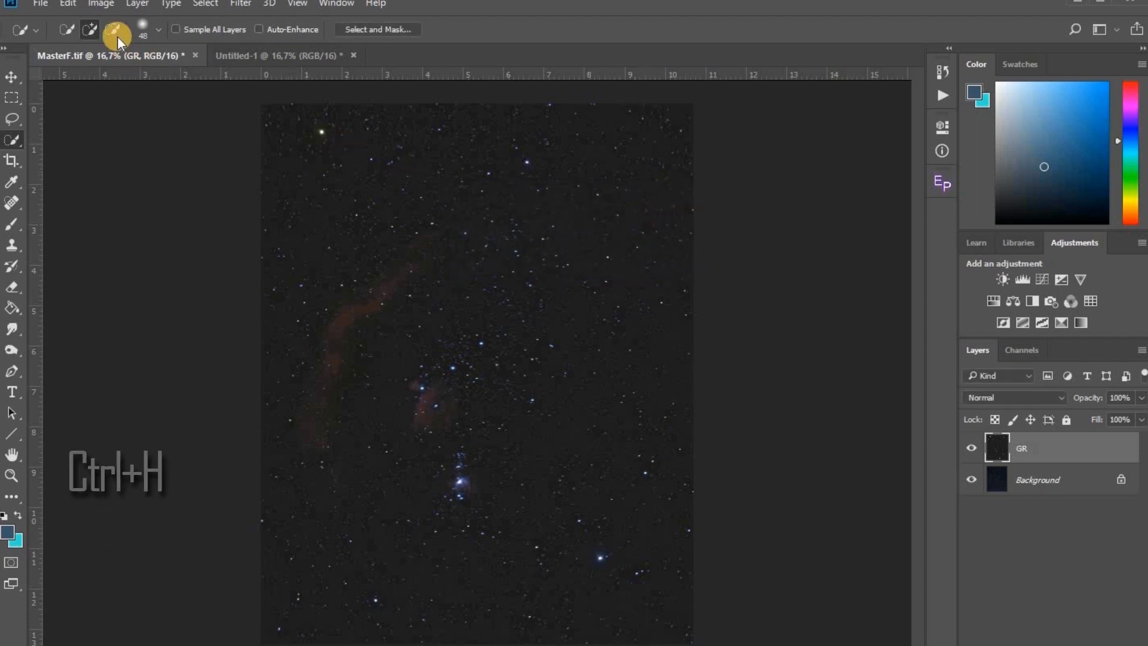
Step: Brighten the selected stars with Brightness/Contrast set to brightness 80
click(98, 5)
mouse_move(130, 43)
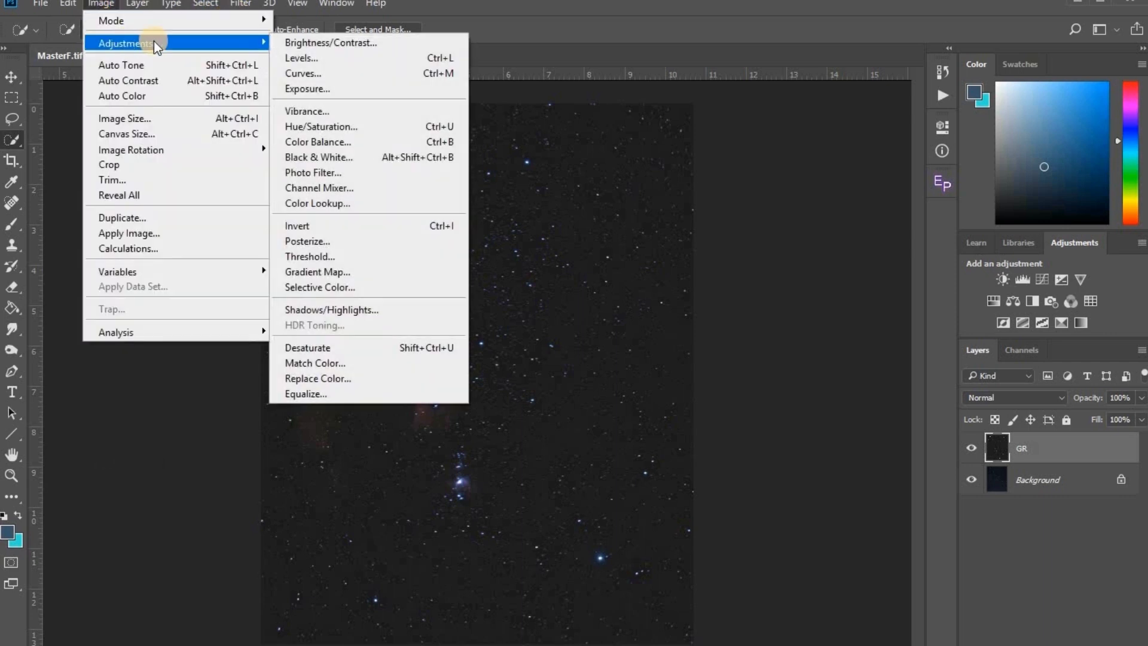
click(357, 44)
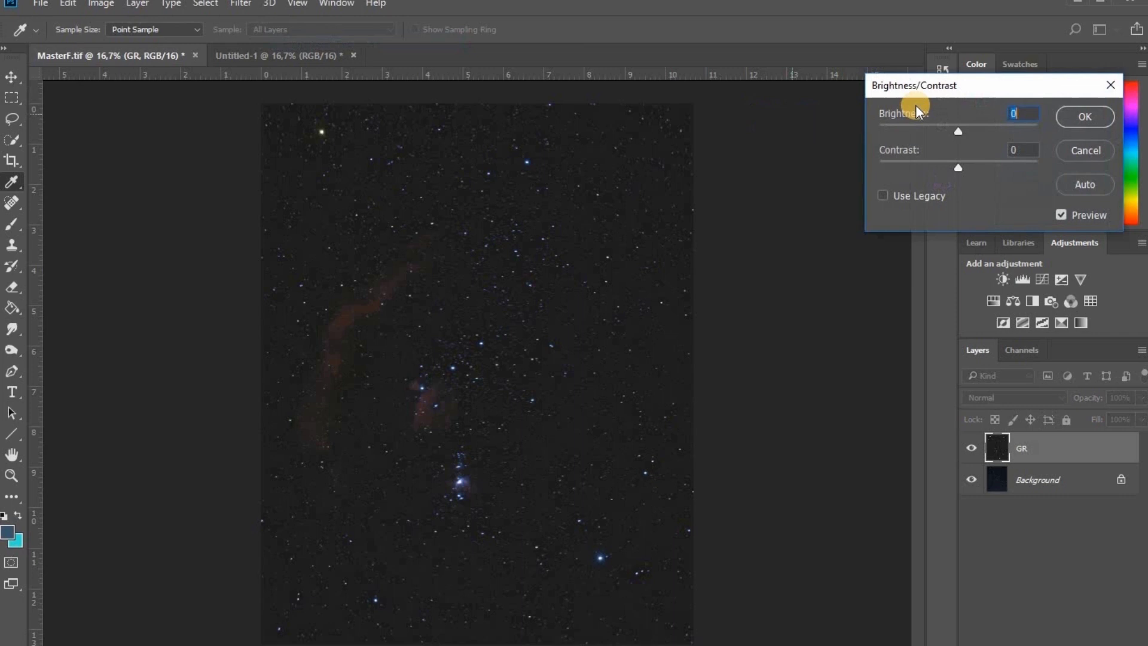
drag(955, 130, 1059, 134)
drag(991, 132, 981, 131)
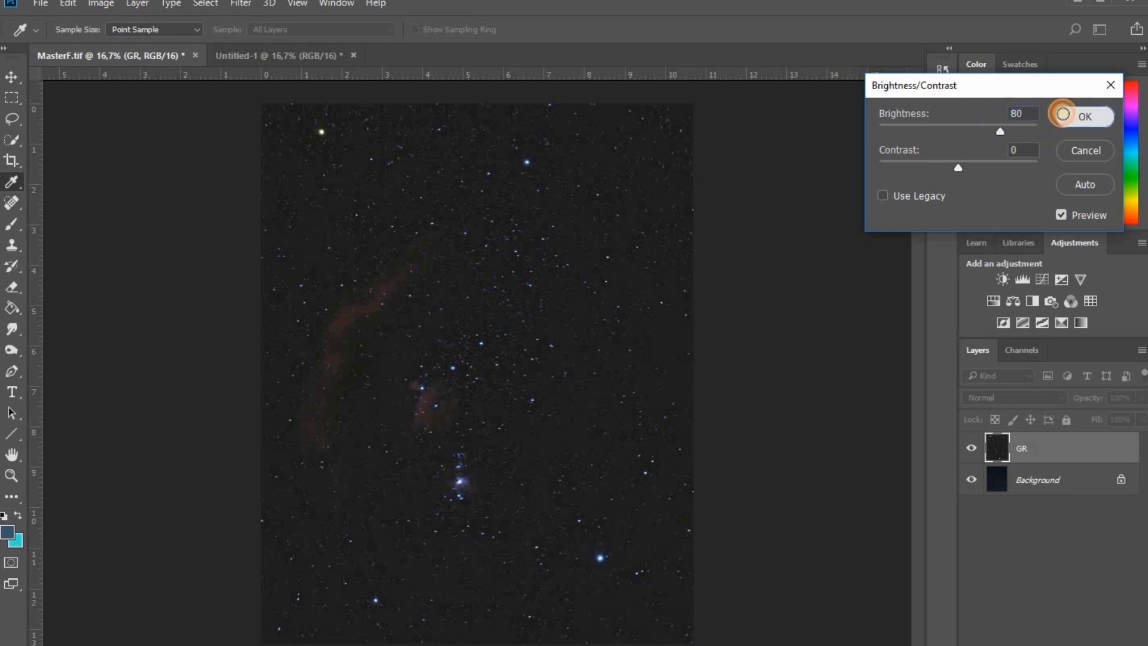
click(1077, 117)
key(w)
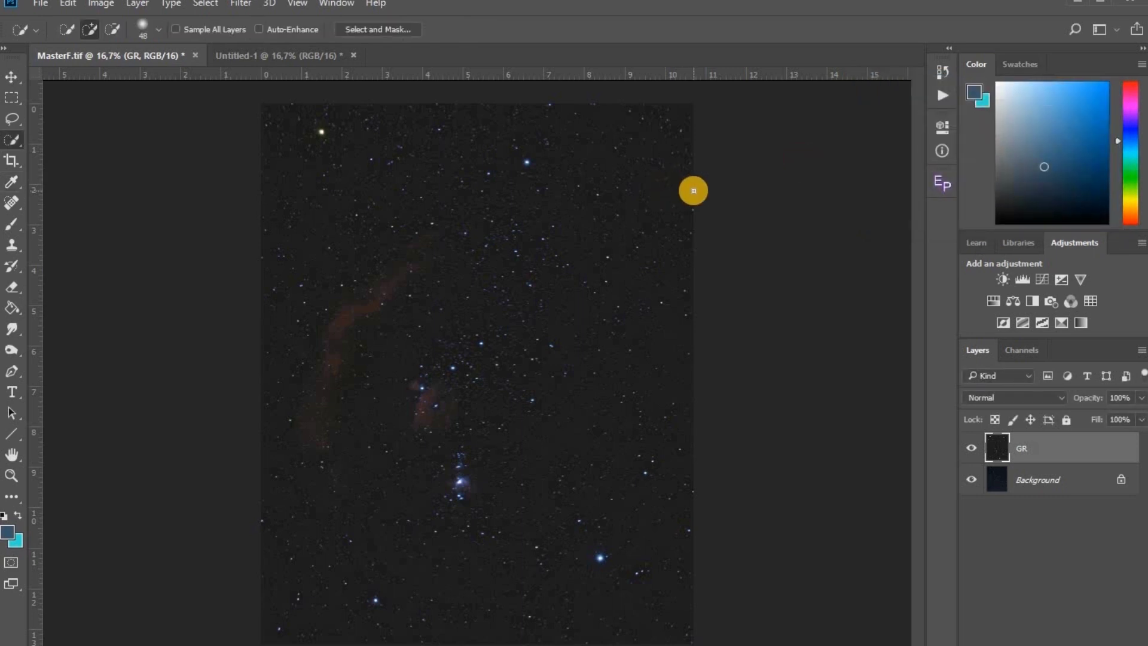
Step: Lift the Curves line slightly to brighten the image
click(101, 3)
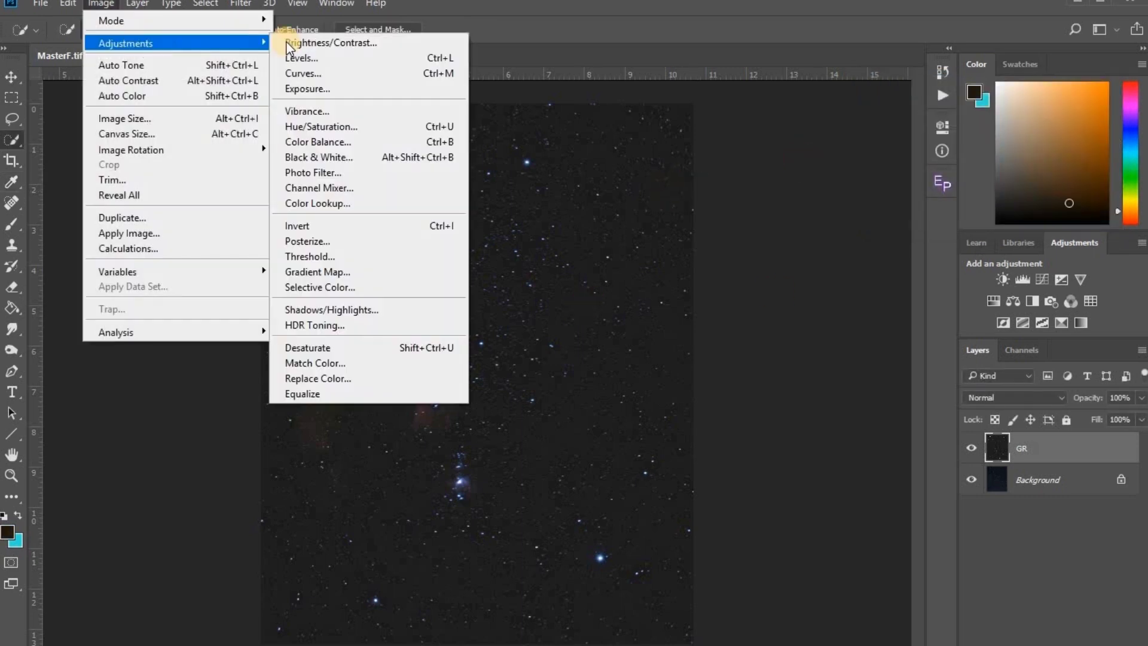
click(335, 74)
mouse_move(693, 342)
mouse_down()
mouse_move(687, 325)
mouse_move(699, 323)
mouse_up()
key(Return)
key(v)
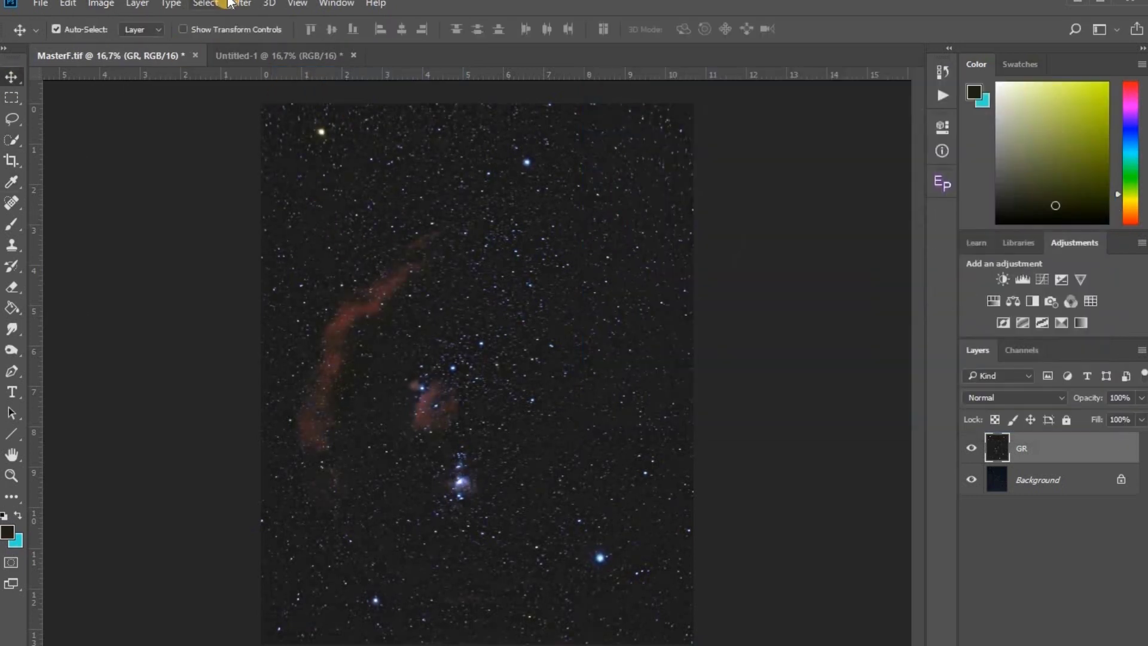
Step: Expand and then feather the star selection again
click(205, 4)
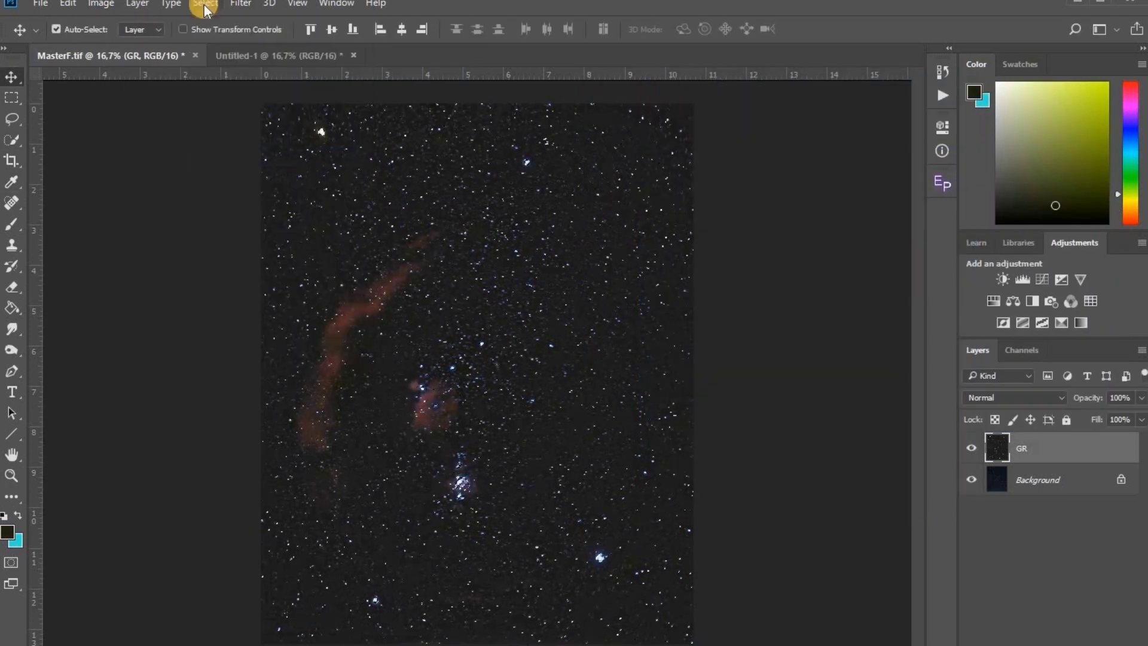
click(205, 4)
click(401, 233)
click(639, 226)
click(205, 3)
click(401, 259)
click(659, 225)
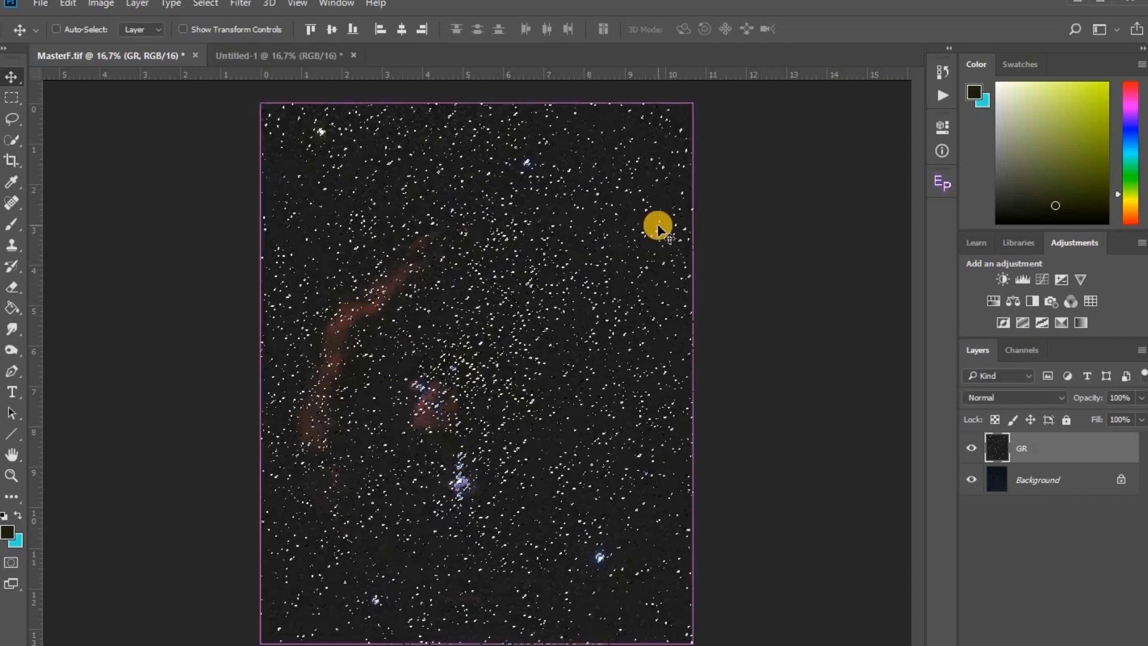
Step: Shrink the stars with a Minimum filter of radius 0,5 pixel
click(241, 4)
click(769, 341)
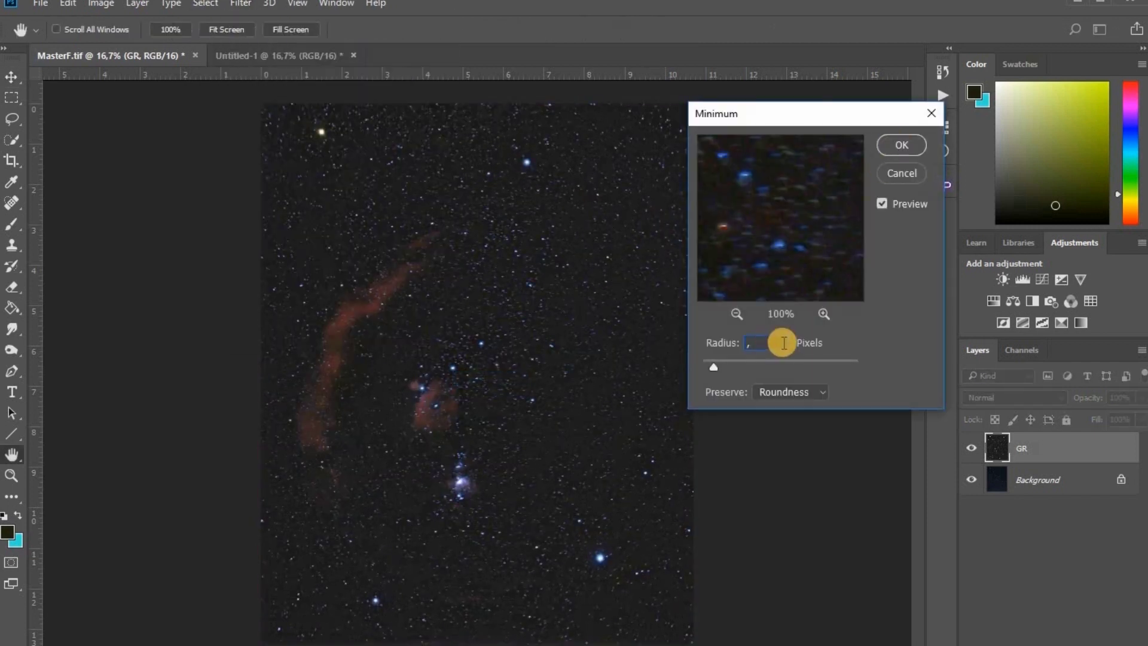
text(,5)
click(899, 144)
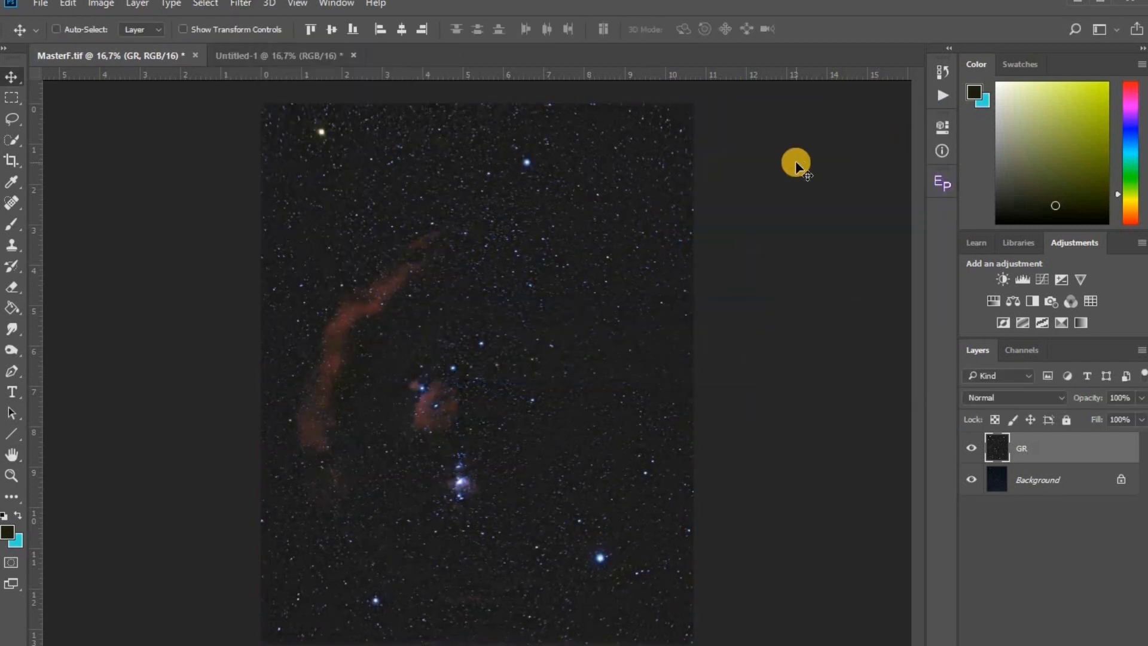